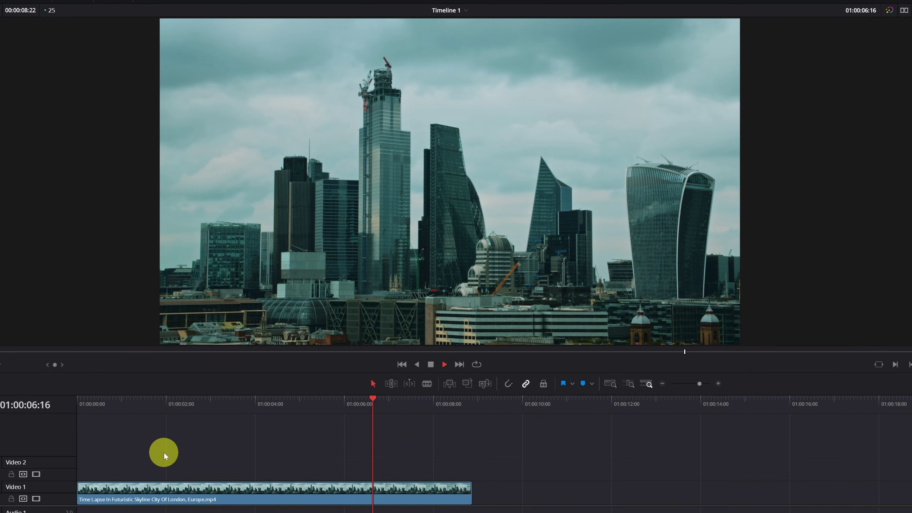
# Step: Copy the London skyline clip on Video 1 and paste the duplicate on the same track at 01:00:10:02
pyautogui.press('space')
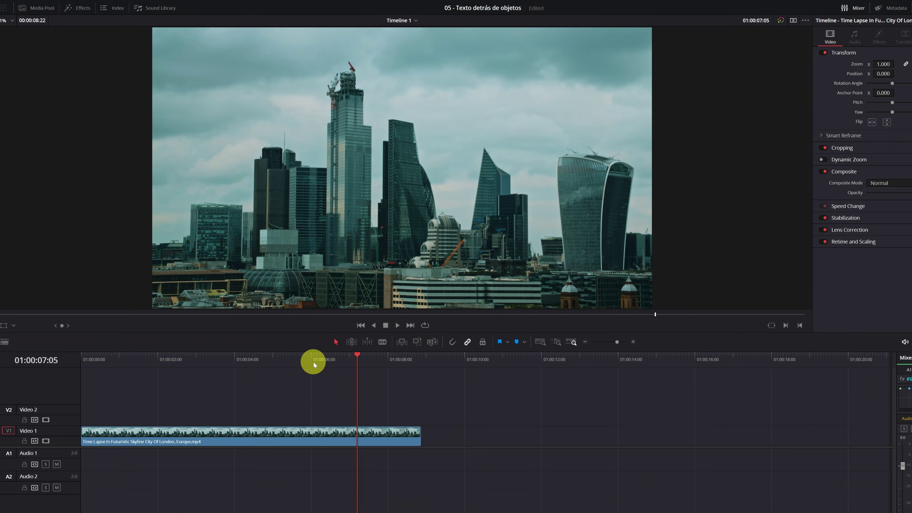
pyautogui.click(313, 361)
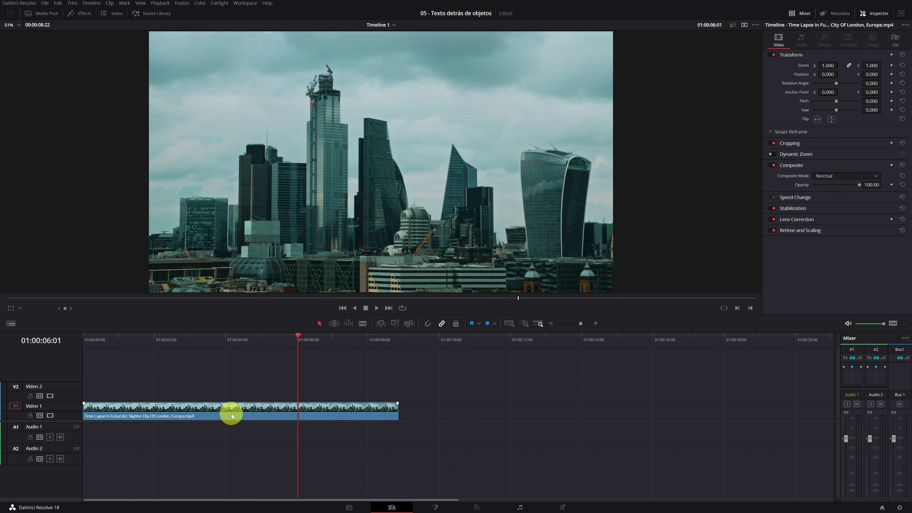
pyautogui.rightClick(232, 416)
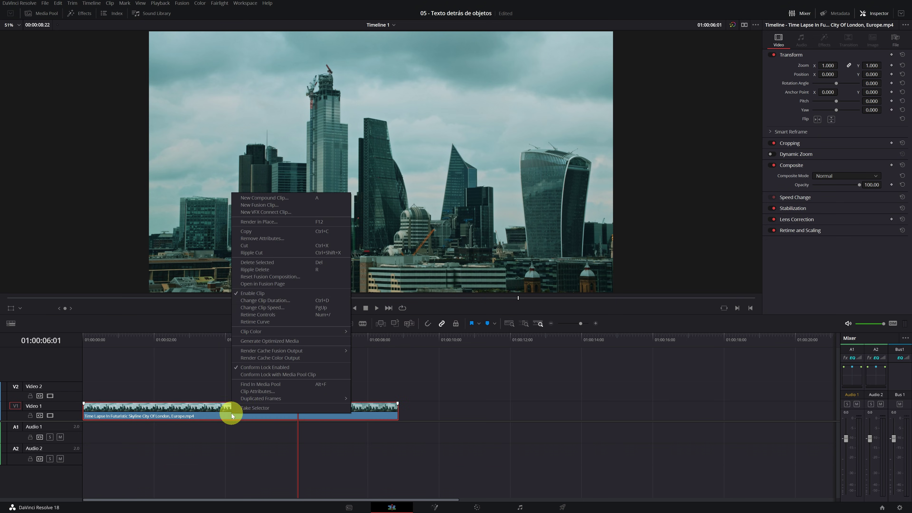
pyautogui.click(275, 232)
pyautogui.click(442, 339)
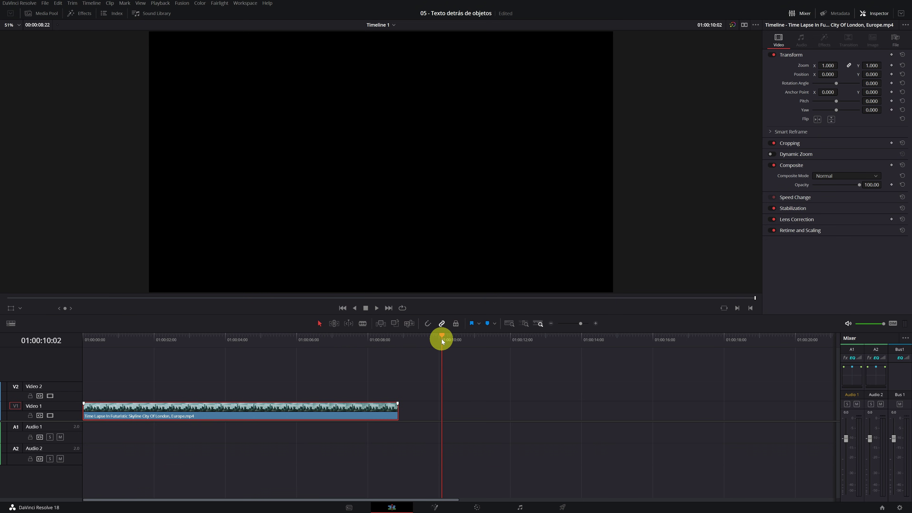
pyautogui.rightClick(467, 409)
pyautogui.click(482, 414)
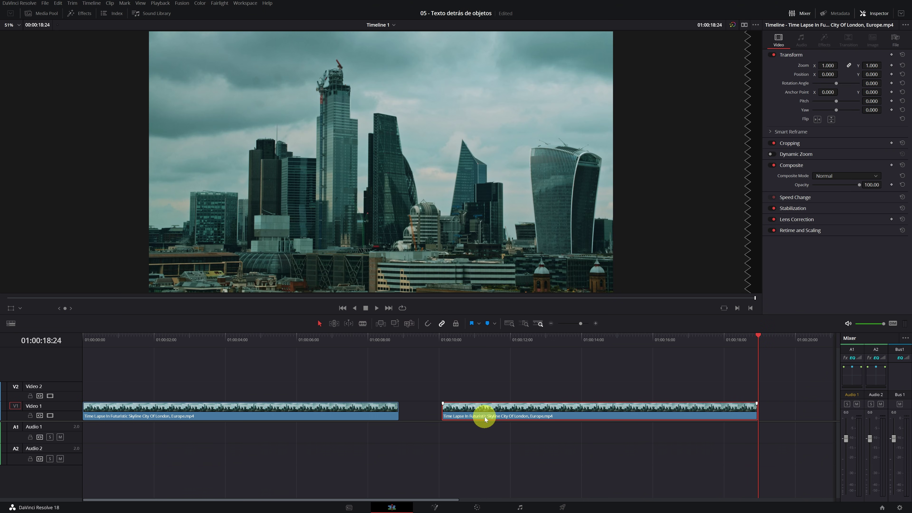
# Step: Open the first skyline clip's Window controls on the Color page at 01:00:03:16, with its node centred between source and output
pyautogui.moveTo(318, 343); pyautogui.dragTo(212, 350)
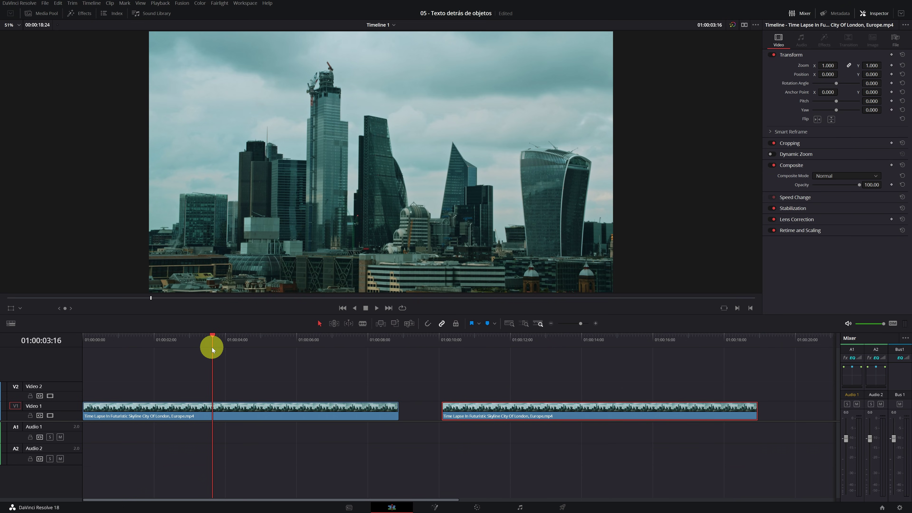
pyautogui.click(223, 412)
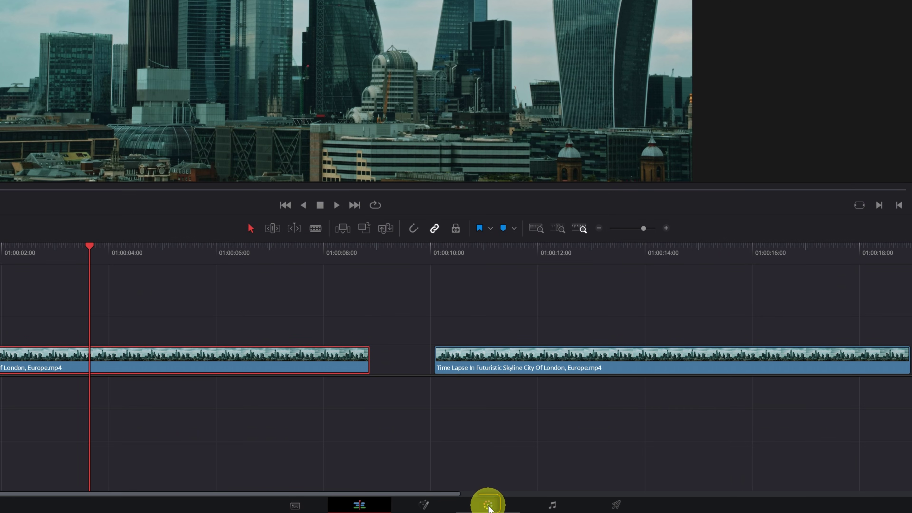
pyautogui.click(488, 505)
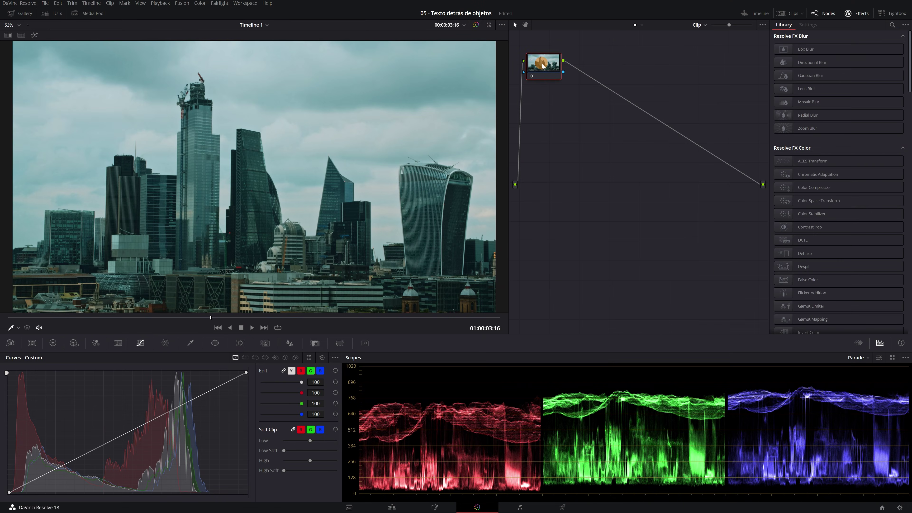
pyautogui.moveTo(543, 66); pyautogui.dragTo(610, 184)
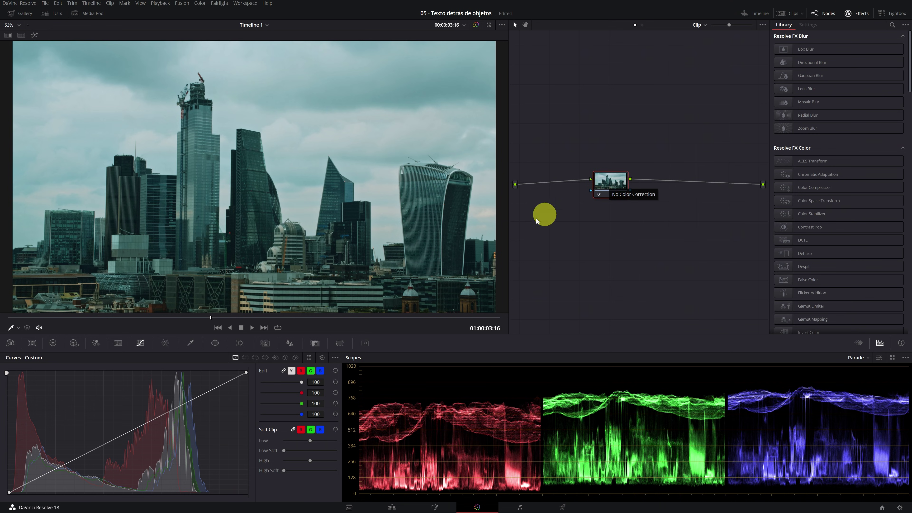
pyautogui.click(214, 344)
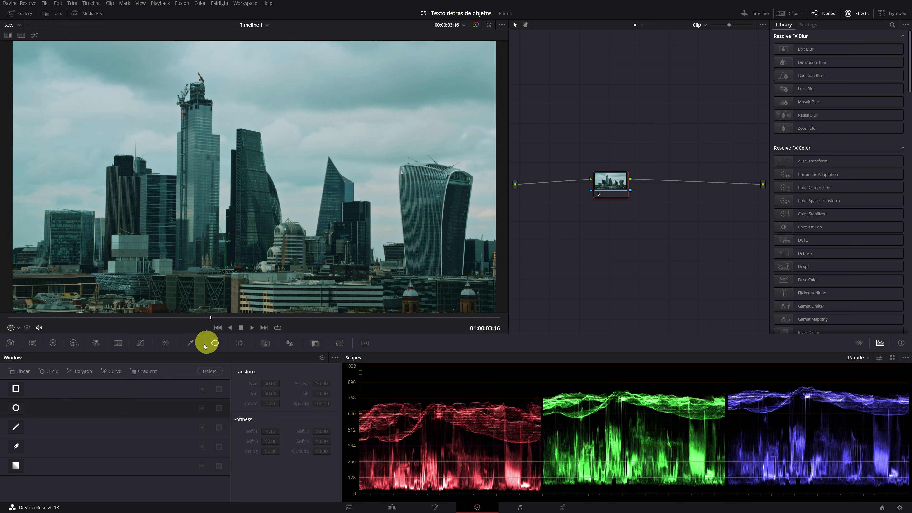
pyautogui.click(16, 389)
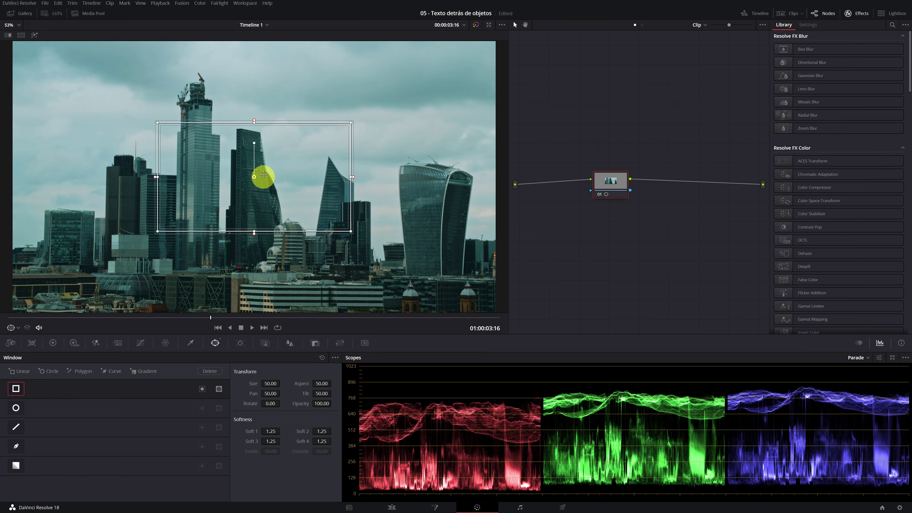
pyautogui.click(34, 36)
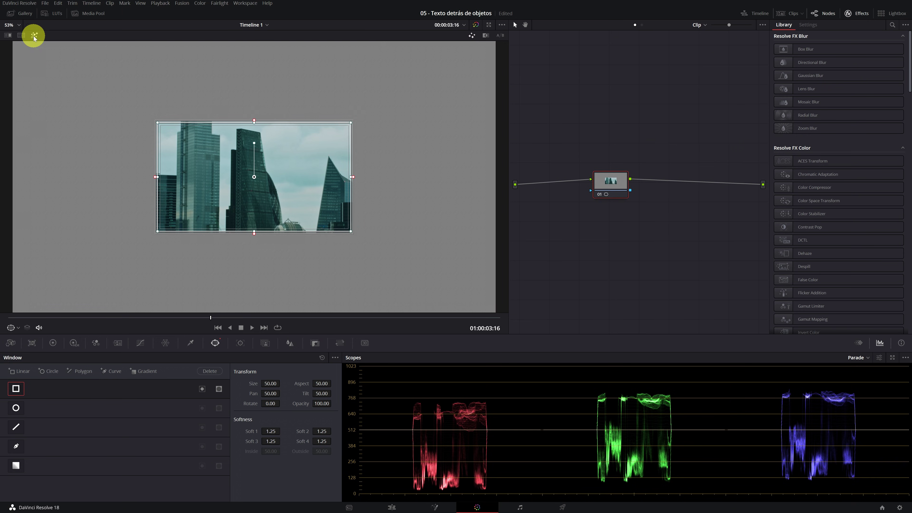
pyautogui.click(16, 389)
pyautogui.click(16, 408)
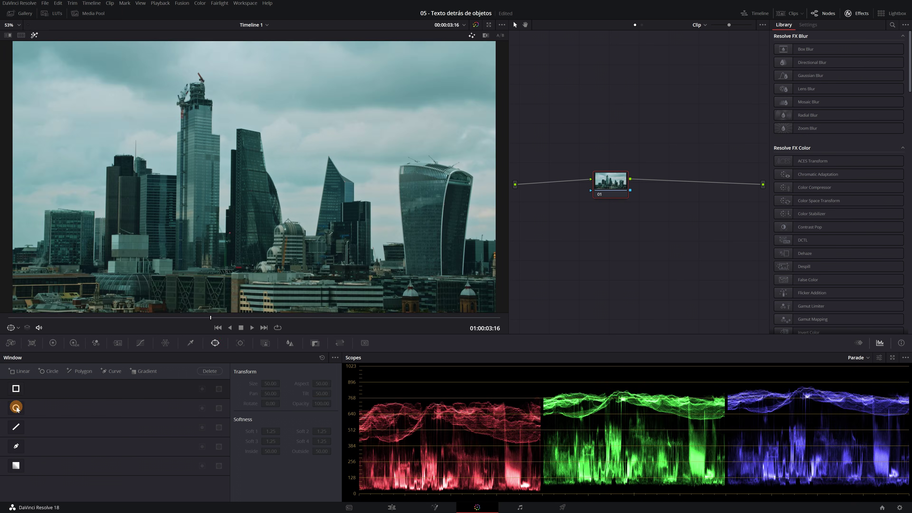
pyautogui.moveTo(255, 176)
pyautogui.mouseDown()
pyautogui.moveTo(232, 151)
pyautogui.moveTo(230, 185)
pyautogui.moveTo(256, 171)
pyautogui.mouseUp()
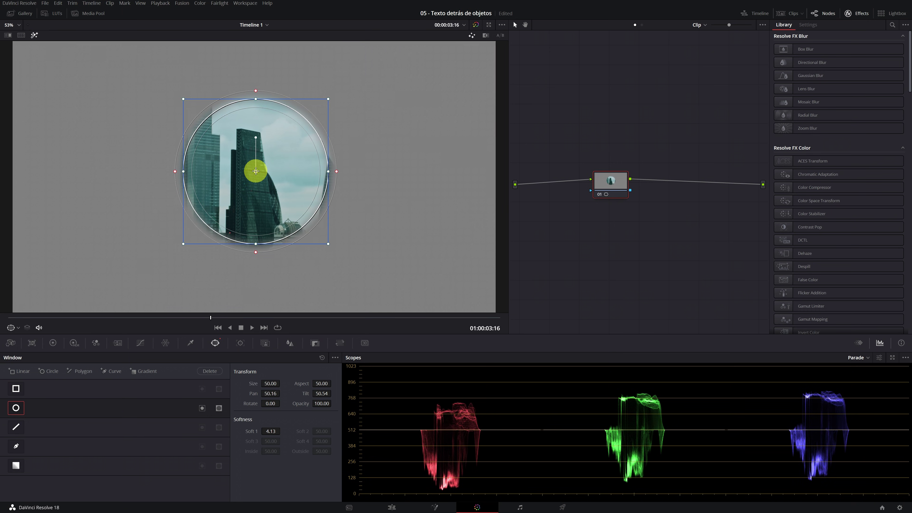
pyautogui.click(16, 408)
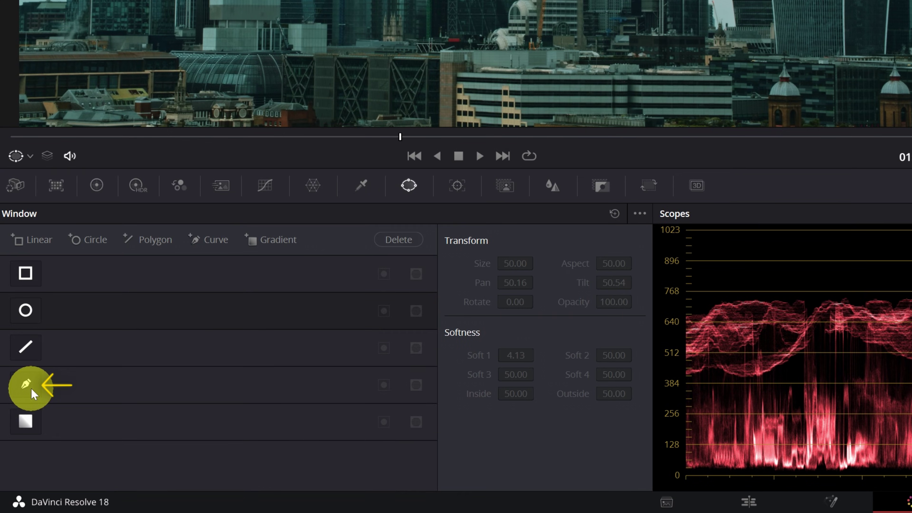
# Step: Start a Curve window and trace the roofline and right edge of the slanted tower in the middle of the skyline
pyautogui.click(28, 386)
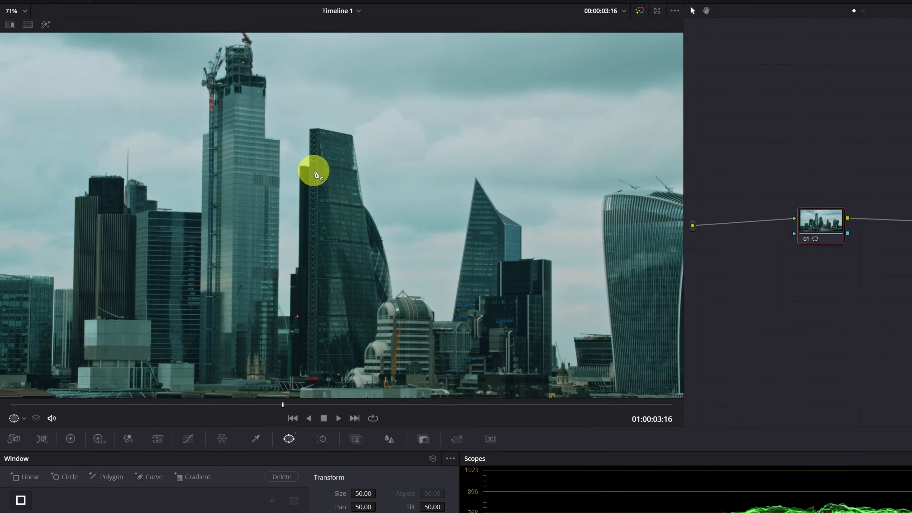
pyautogui.scroll(5, 233, 145)
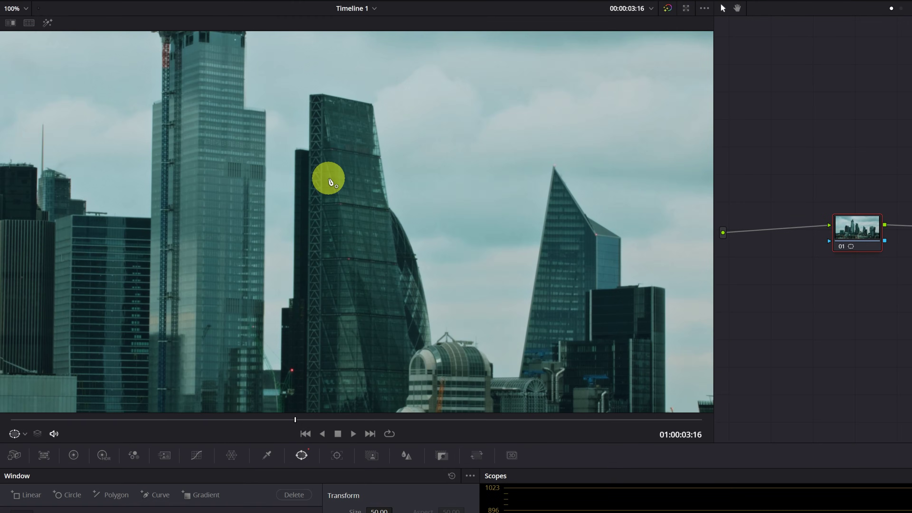
pyautogui.scroll(1, 327, 184)
pyautogui.moveTo(326, 183); pyautogui.dragTo(322, 224)
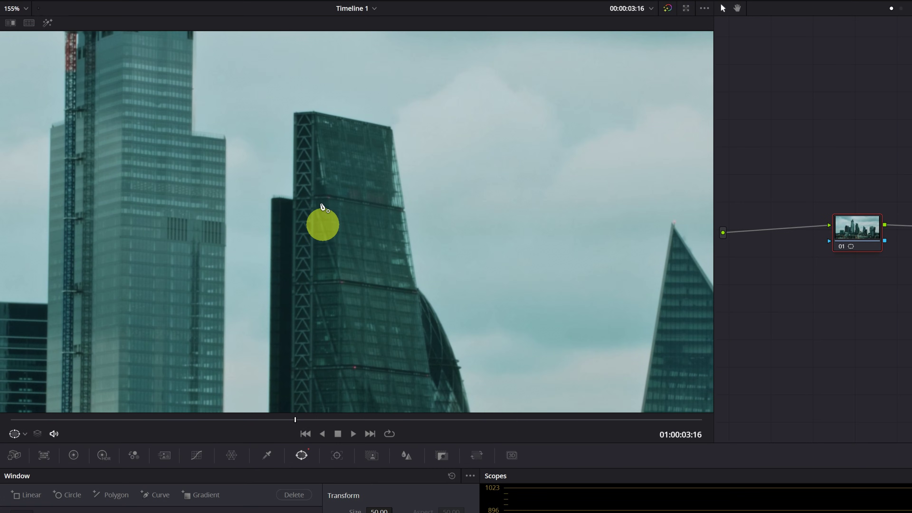
pyautogui.click(312, 111)
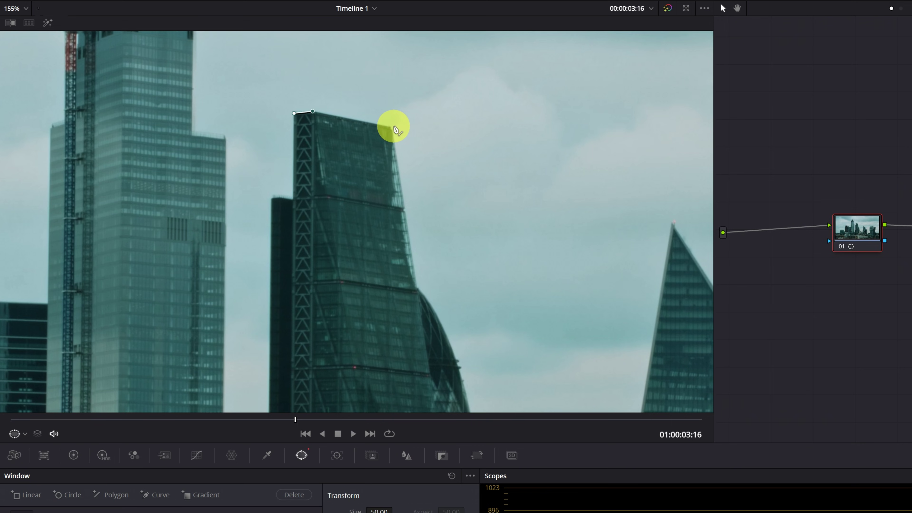
pyautogui.click(391, 126)
pyautogui.click(417, 284)
# Step: Continue the mask outline down the curved building's side to the domed roof
pyautogui.click(430, 302)
pyautogui.click(440, 320)
pyautogui.click(451, 347)
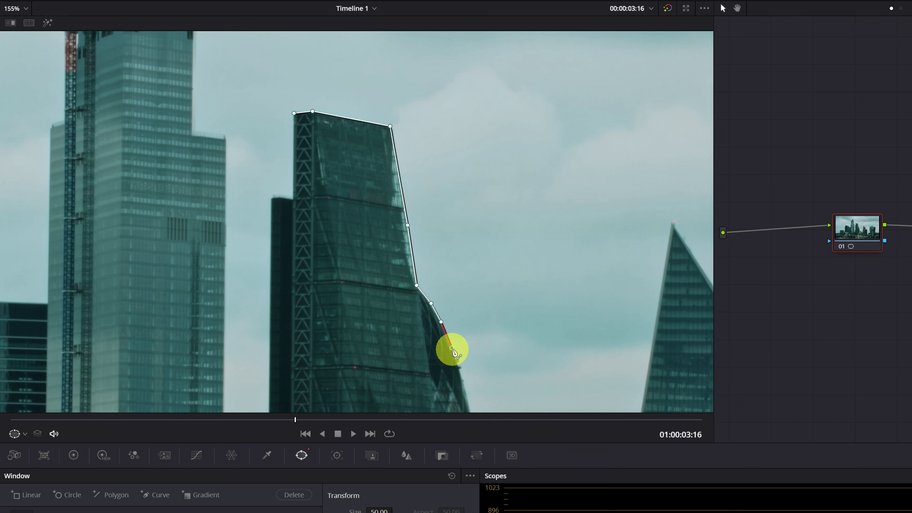
pyautogui.moveTo(450, 351); pyautogui.dragTo(388, 174)
pyautogui.click(386, 171)
pyautogui.click(397, 208)
pyautogui.click(404, 242)
pyautogui.click(412, 290)
# Step: Trace the mask outline over the spire and domed roof and down the dome's right side
pyautogui.click(433, 288)
pyautogui.click(446, 297)
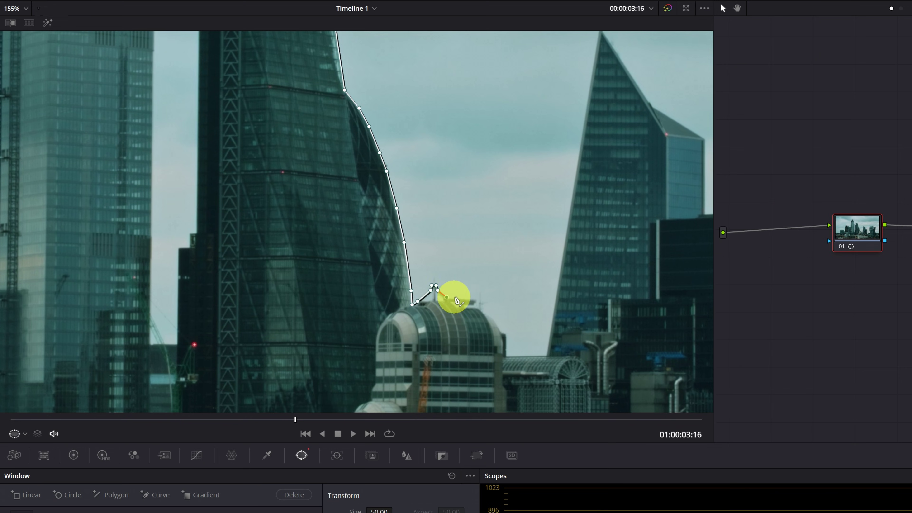
pyautogui.click(473, 299)
pyautogui.click(481, 311)
pyautogui.click(497, 325)
pyautogui.click(506, 334)
pyautogui.click(506, 355)
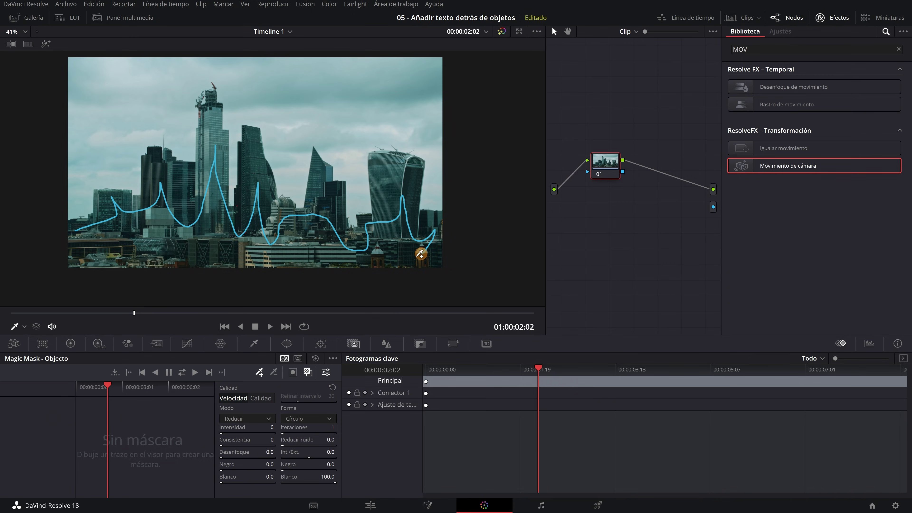
# Step: Try selecting the skyline buildings with one continuous Magic Mask object stroke
pyautogui.moveTo(421, 254); pyautogui.dragTo(295, 246)
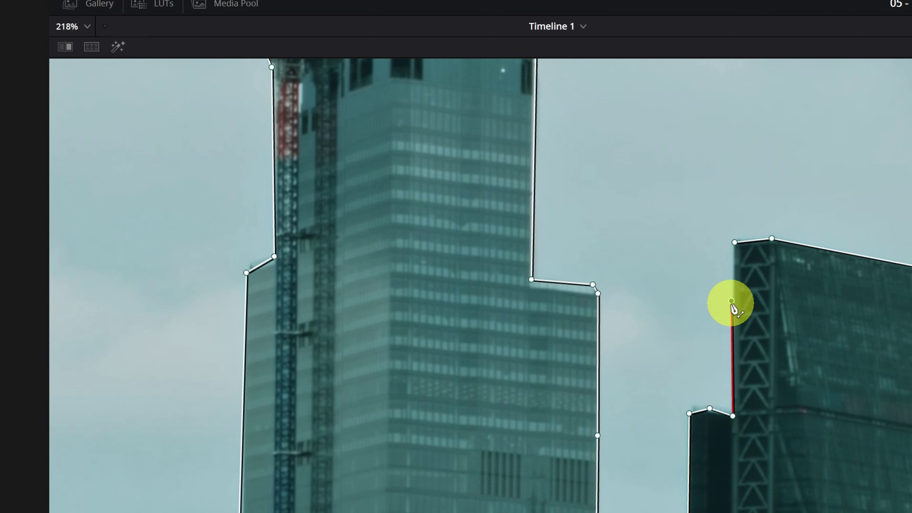
# Step: Finish the building outline up the slanted tower's left edge and close the mask at its first point
pyautogui.click(731, 301)
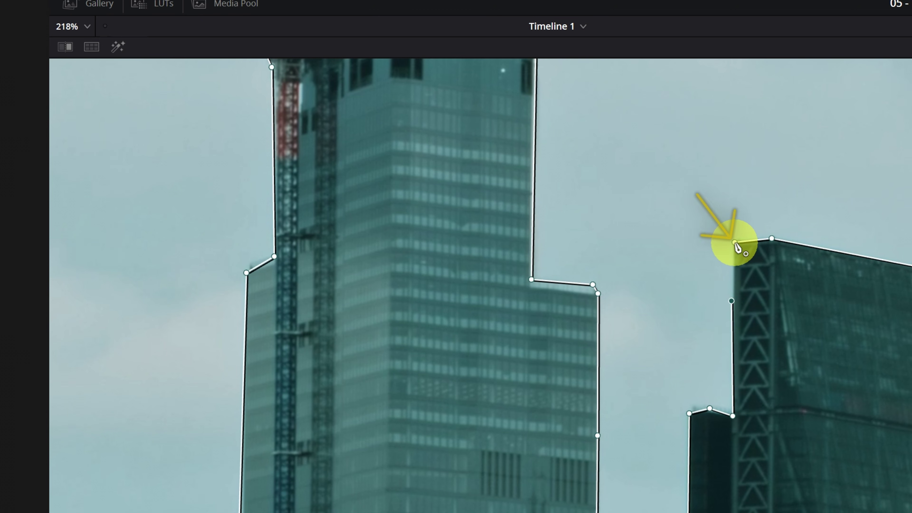
pyautogui.scroll(-6, 724, 244)
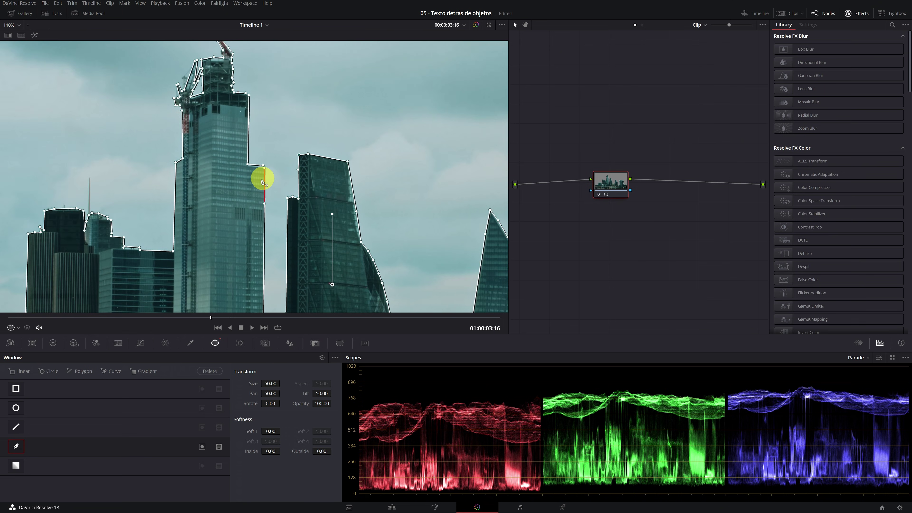
pyautogui.scroll(-6, 263, 181)
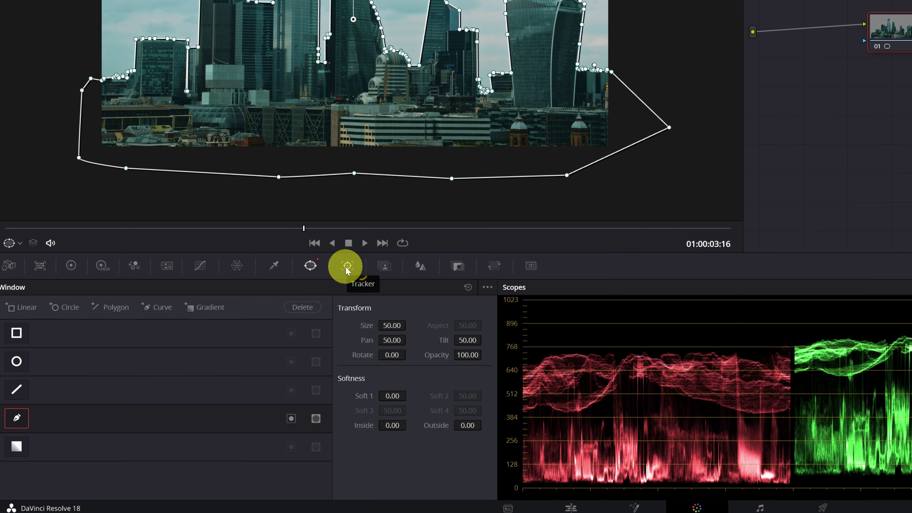
# Step: Track the skyline mask forward and in reverse through the whole clip
pyautogui.click(347, 265)
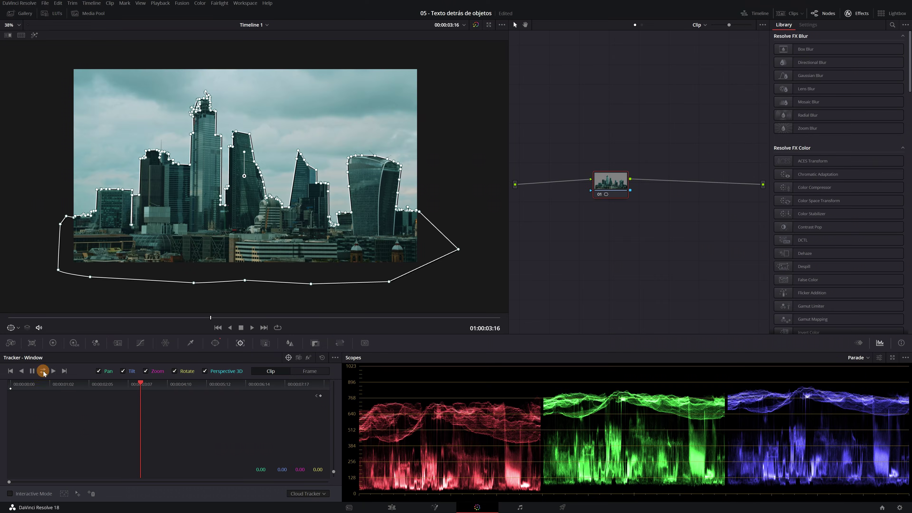
pyautogui.click(56, 307)
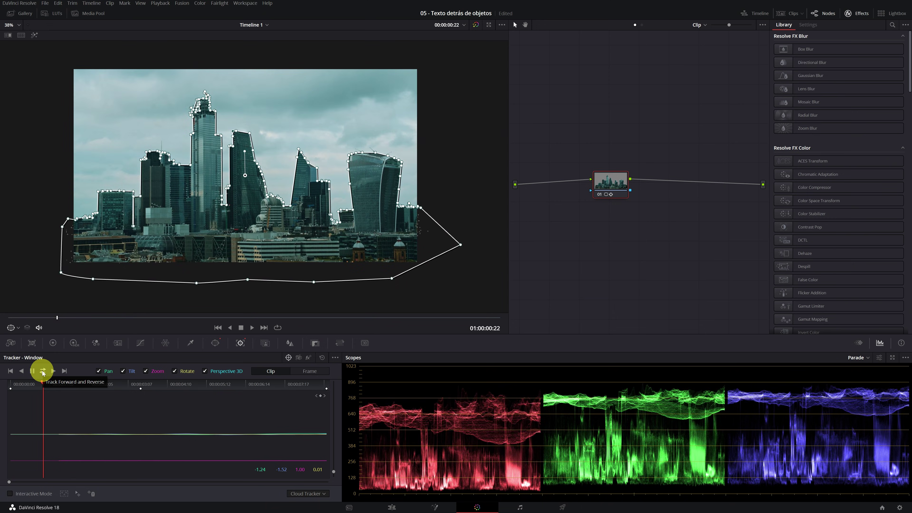
# Step: Check the tracked mask by scrubbing the clip to 01:00:05:20 and previewing the cut-out with Highlight
pyautogui.moveTo(9, 318); pyautogui.dragTo(331, 318)
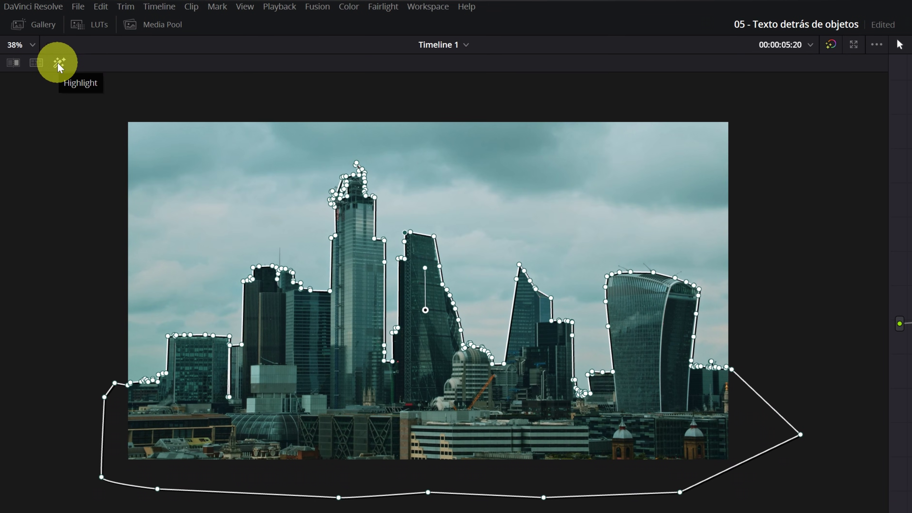
pyautogui.click(59, 65)
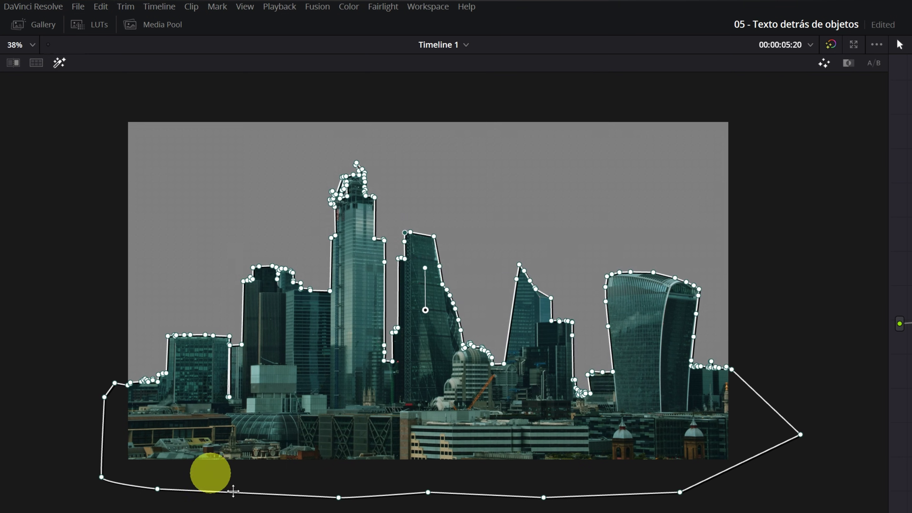
pyautogui.click(59, 61)
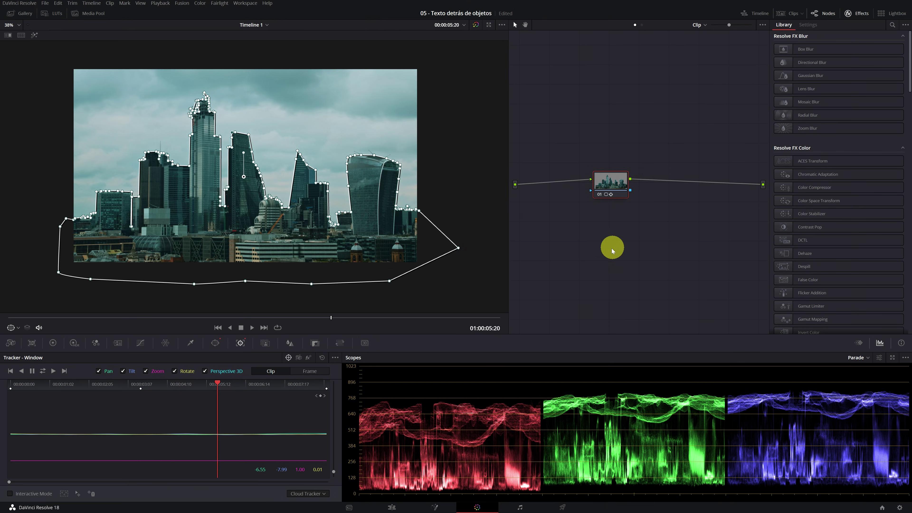
# Step: Add an alpha output to the node graph and connect node 01's alpha output to it
pyautogui.rightClick(613, 251)
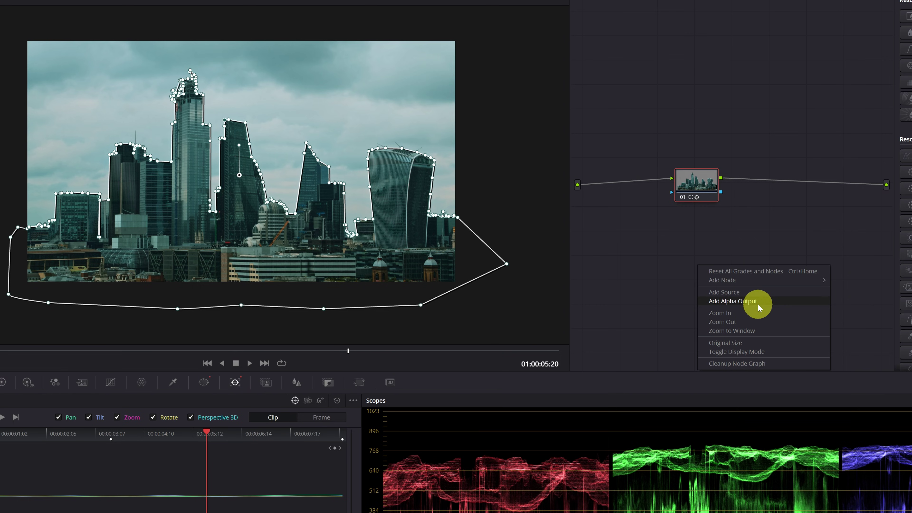
pyautogui.click(764, 302)
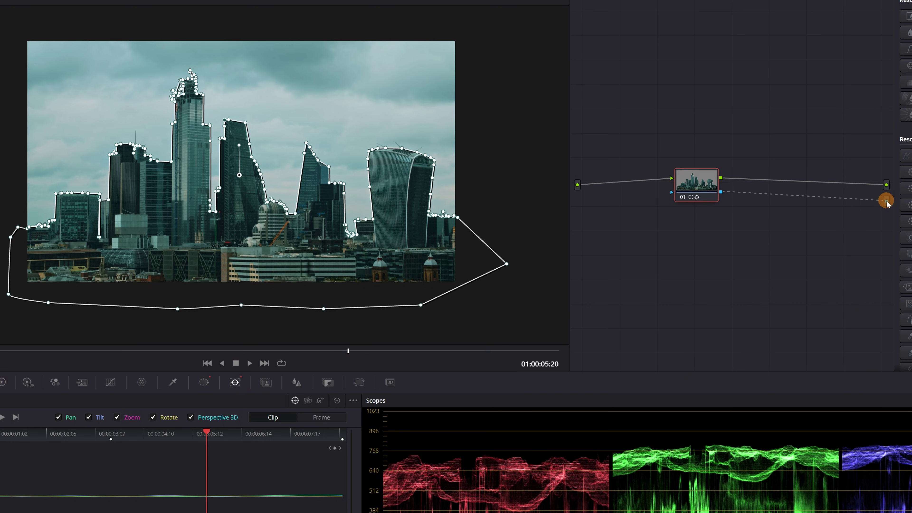
pyautogui.moveTo(886, 202); pyautogui.dragTo(887, 203)
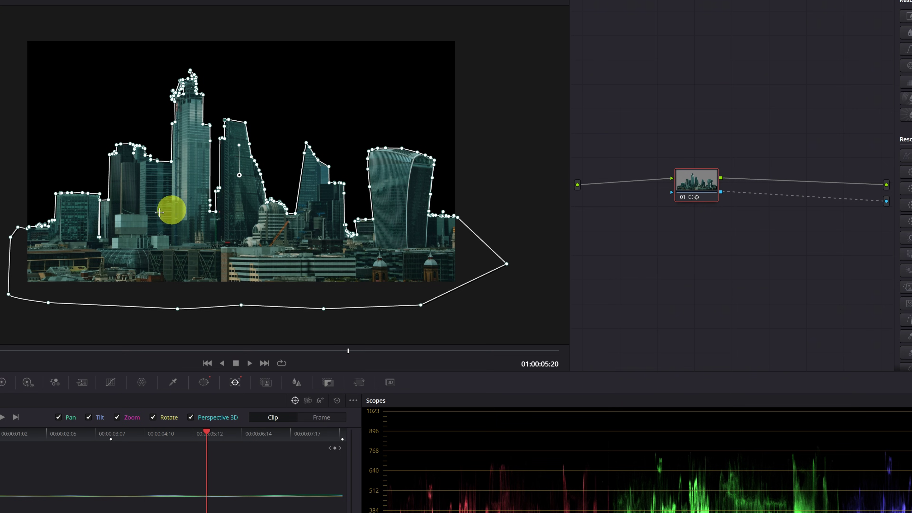
pyautogui.scroll(10, 244, 231)
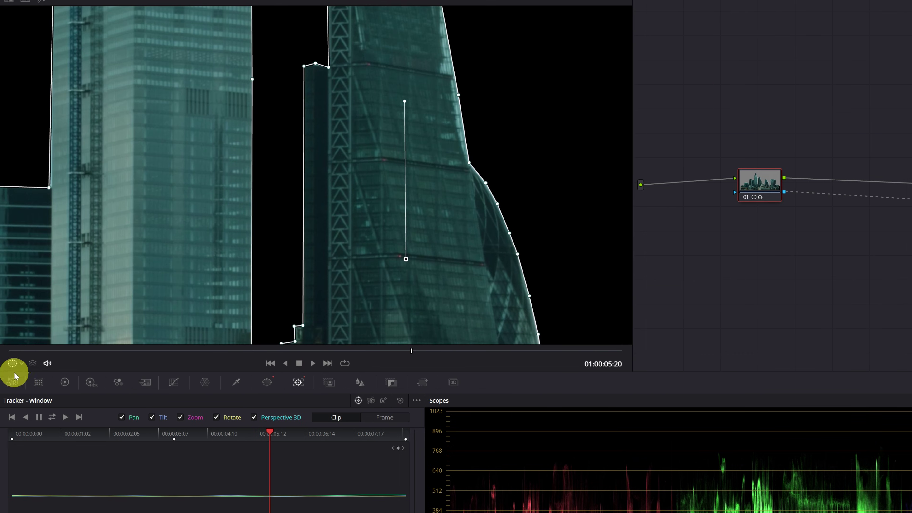
# Step: Turn off the on-screen mask overlay and inspect the cut-out edges of the tall and slanted towers close up
pyautogui.click(14, 370)
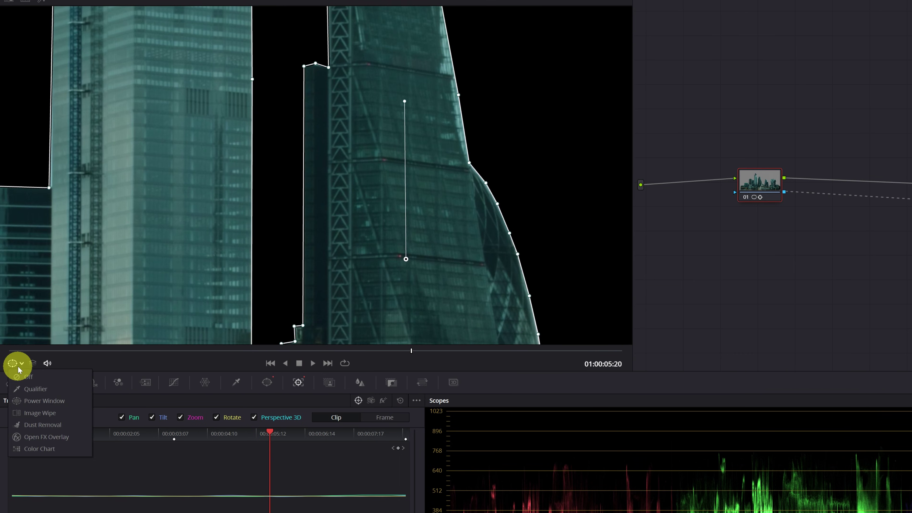
pyautogui.click(32, 378)
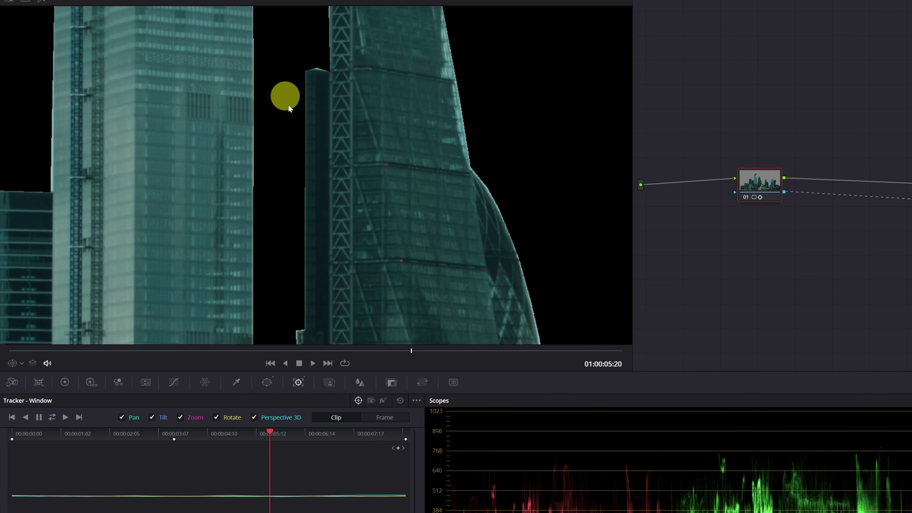
pyautogui.moveTo(287, 96); pyautogui.dragTo(299, 288)
pyautogui.scroll(6, 381, 108)
pyautogui.moveTo(437, 105); pyautogui.dragTo(351, 235)
pyautogui.moveTo(163, 200); pyautogui.dragTo(234, 195)
pyautogui.scroll(3, 167, 192)
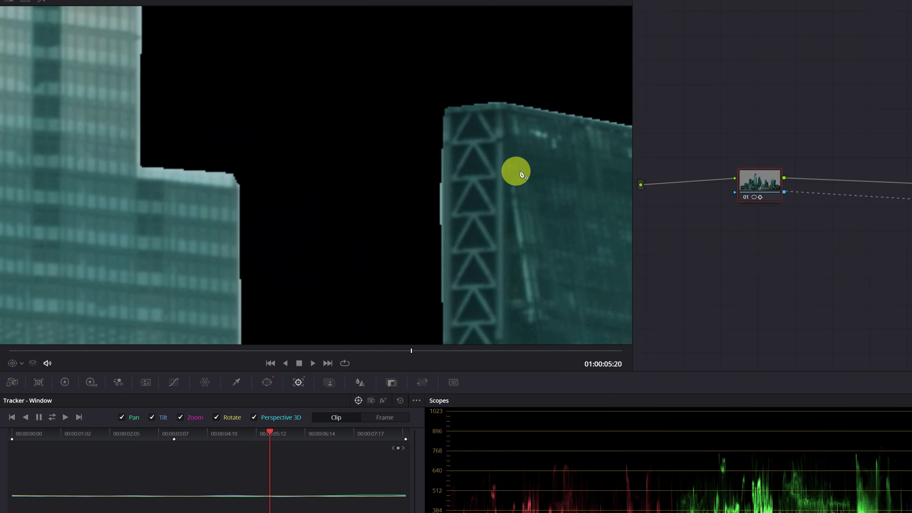
pyautogui.moveTo(515, 171); pyautogui.dragTo(295, 194)
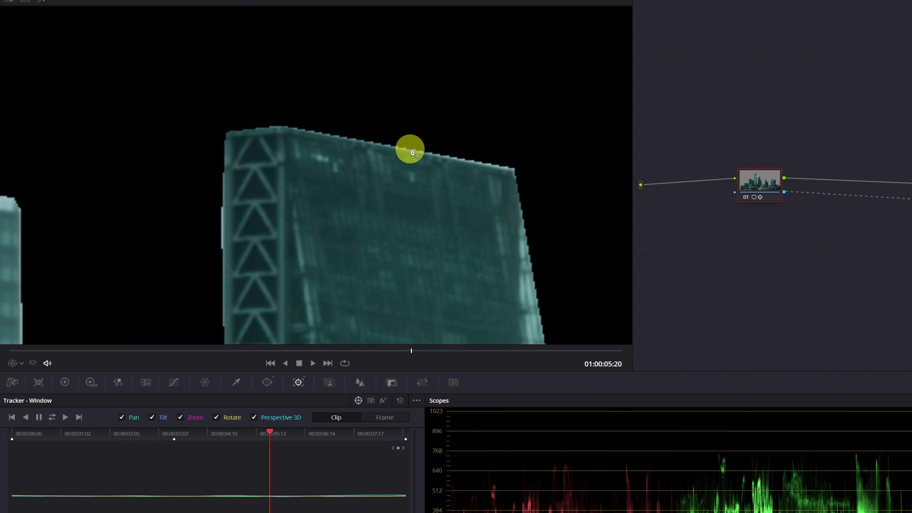
pyautogui.moveTo(475, 216); pyautogui.dragTo(401, 163)
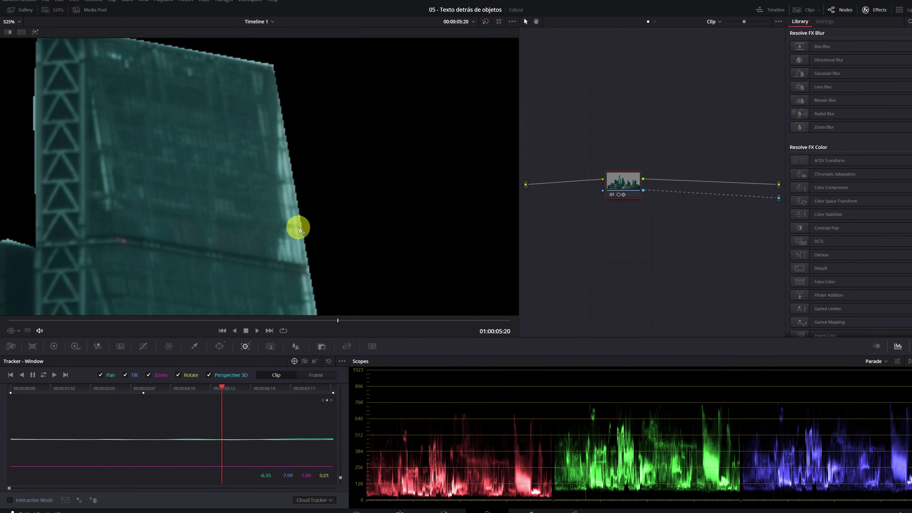
pyautogui.scroll(-6, 233, 213)
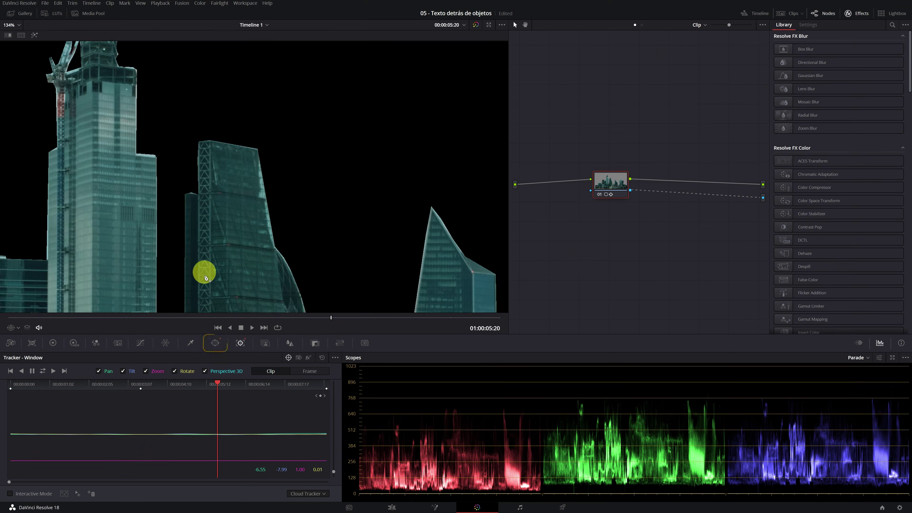
# Step: Set the skyline mask's Soft 1 softness to 0.12 and return to the Edit page
pyautogui.click(214, 343)
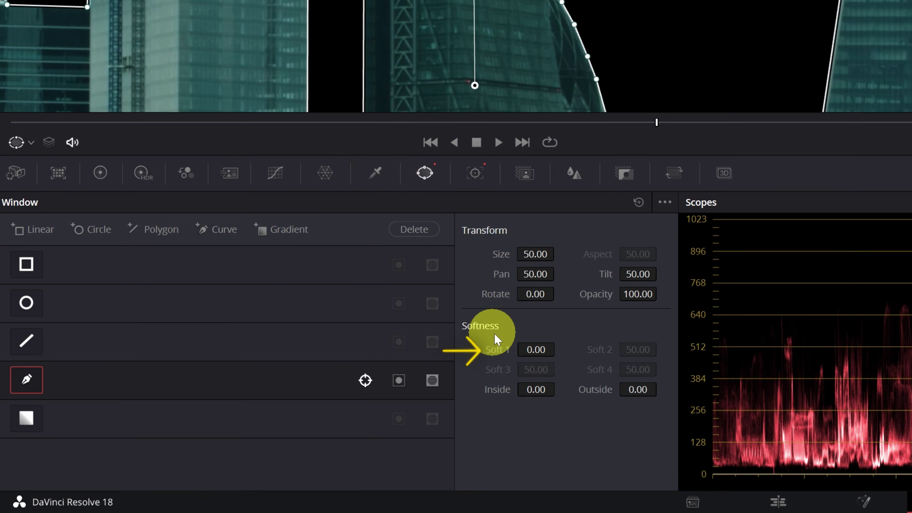
pyautogui.click(536, 353)
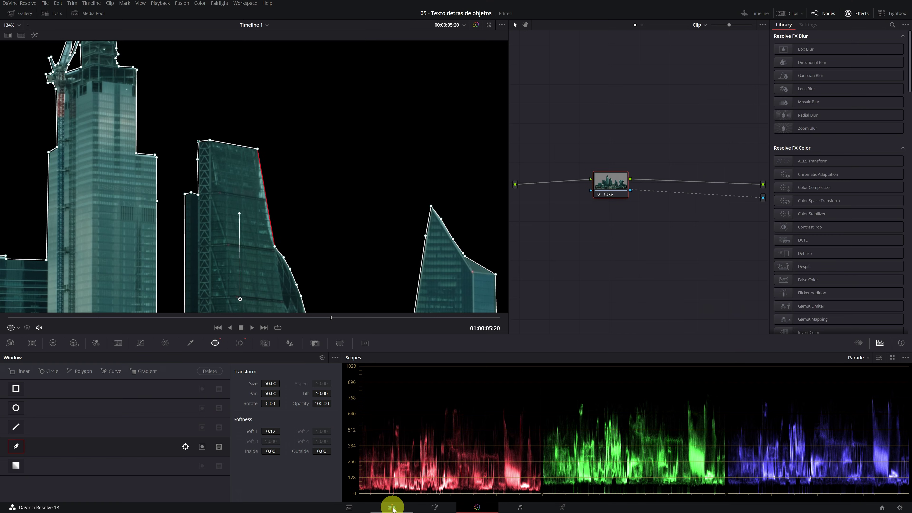
pyautogui.click(393, 507)
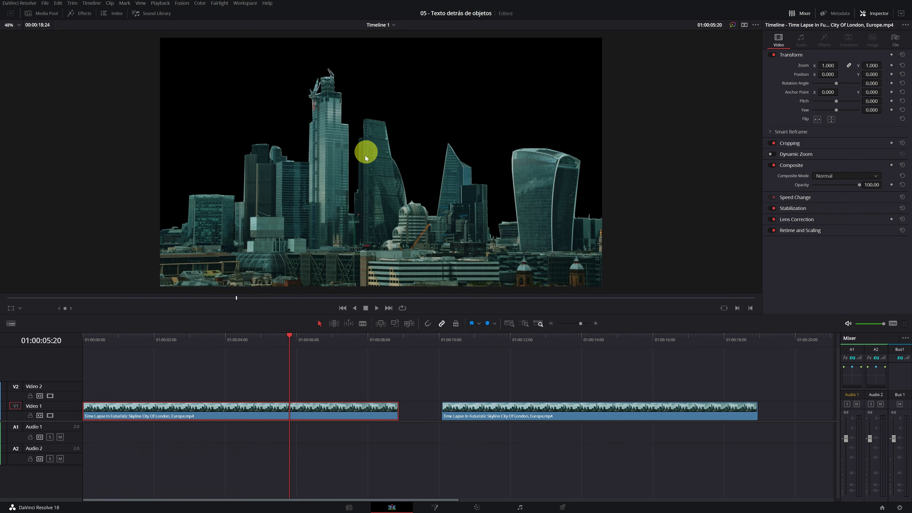
# Step: Move the masked clip up to Video 3 and place the unmasked copy at the start of Video 1 beneath it
pyautogui.scroll(-2, 366, 158)
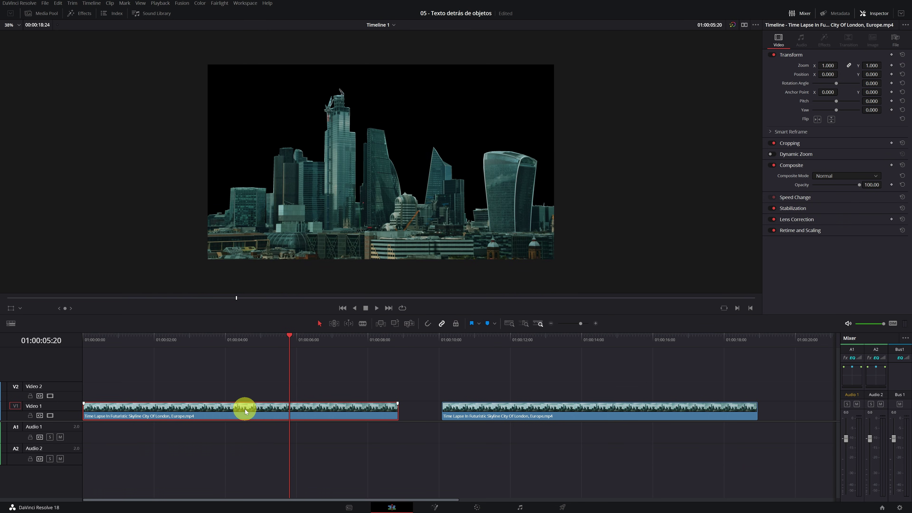
pyautogui.moveTo(545, 338); pyautogui.dragTo(523, 340)
pyautogui.click(509, 416)
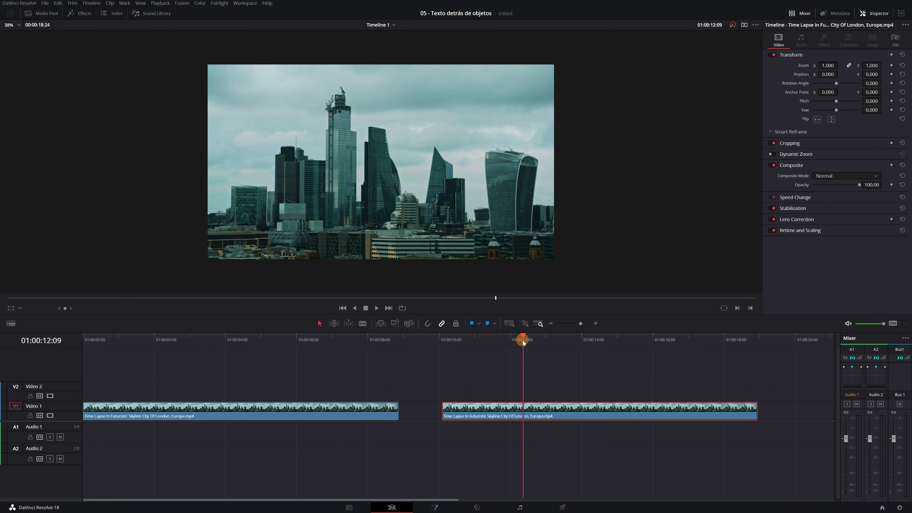
pyautogui.click(233, 413)
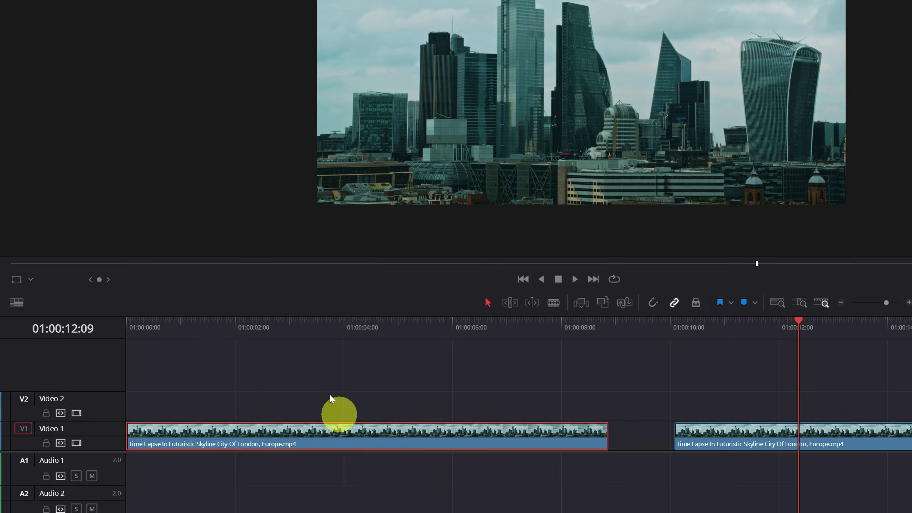
pyautogui.click(218, 338)
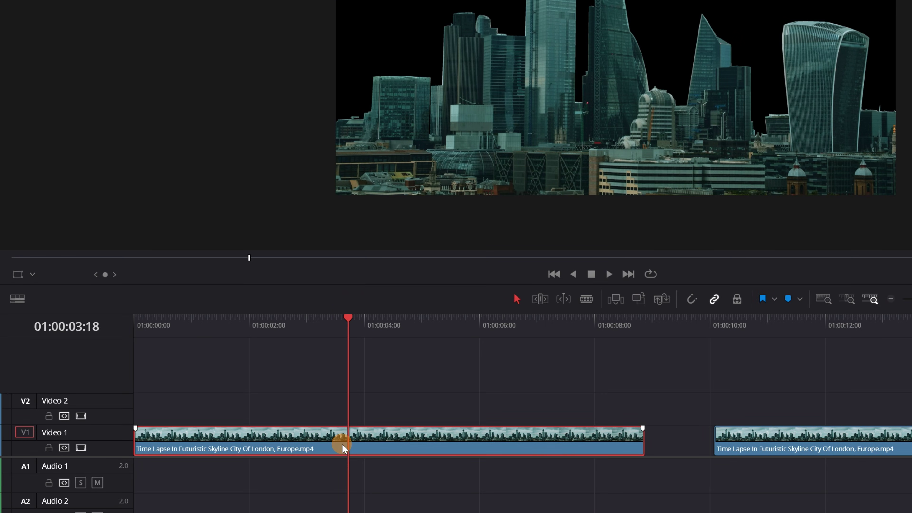
pyautogui.moveTo(342, 443); pyautogui.dragTo(321, 385)
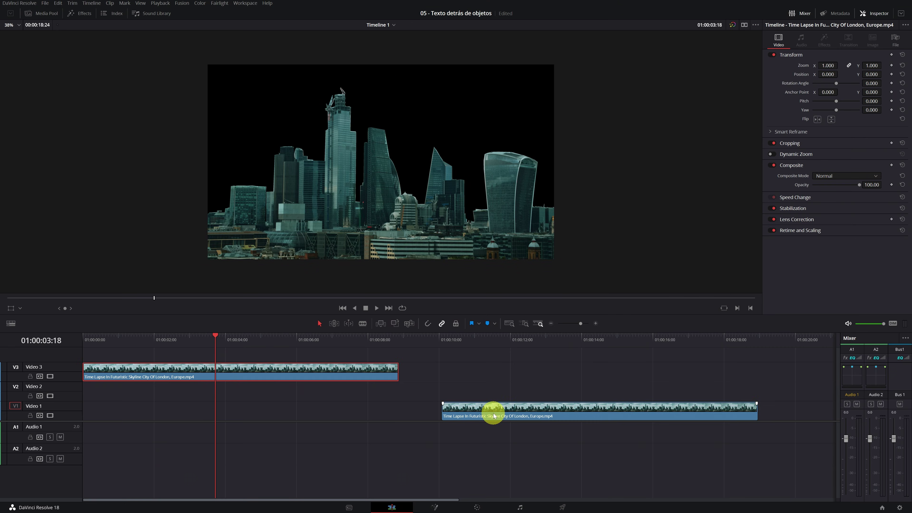
pyautogui.click(799, 450)
pyautogui.moveTo(494, 416); pyautogui.dragTo(132, 422)
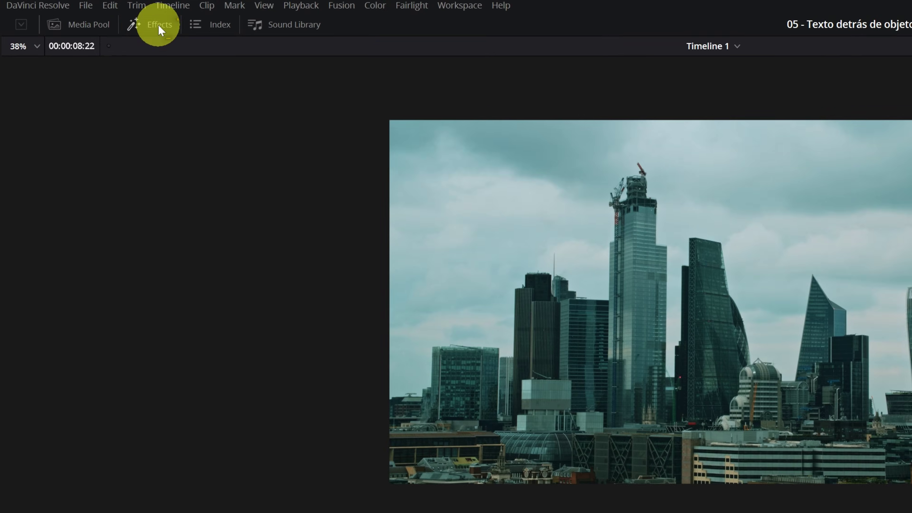
# Step: Add a basic Text title at the start of Video 2 and extend it to the end of the skyline clips
pyautogui.click(80, 13)
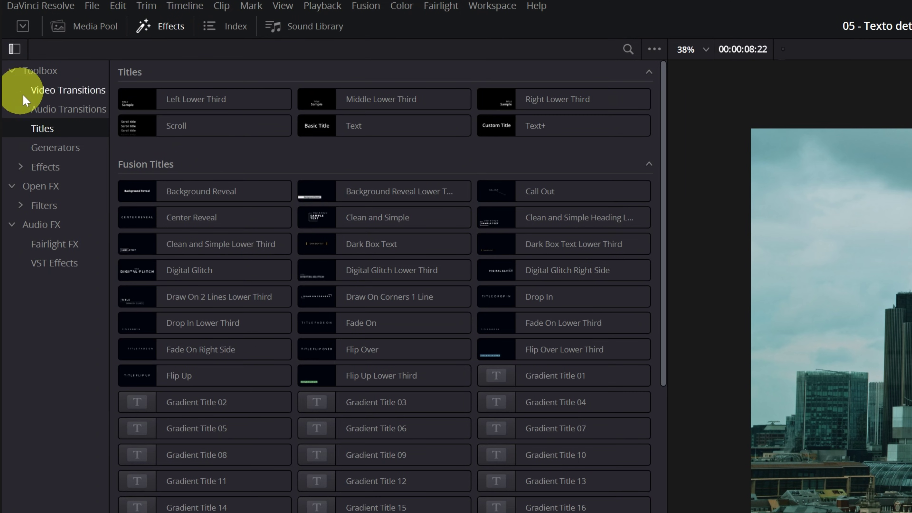
pyautogui.click(15, 72)
pyautogui.click(15, 72)
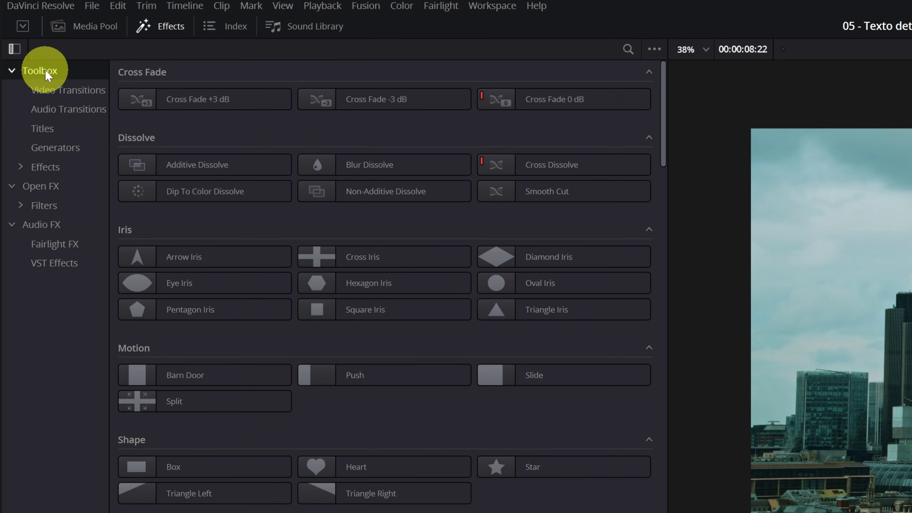
pyautogui.click(51, 135)
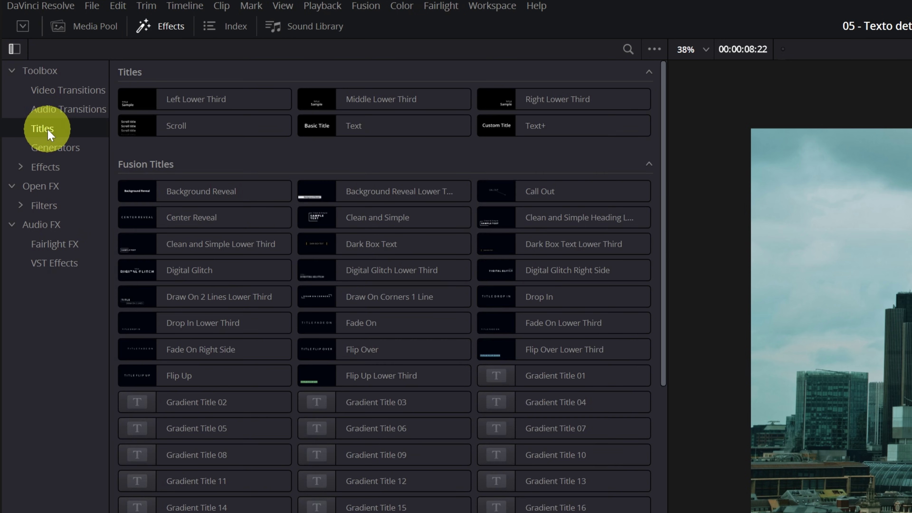
pyautogui.click(354, 129)
pyautogui.moveTo(354, 129); pyautogui.dragTo(153, 306)
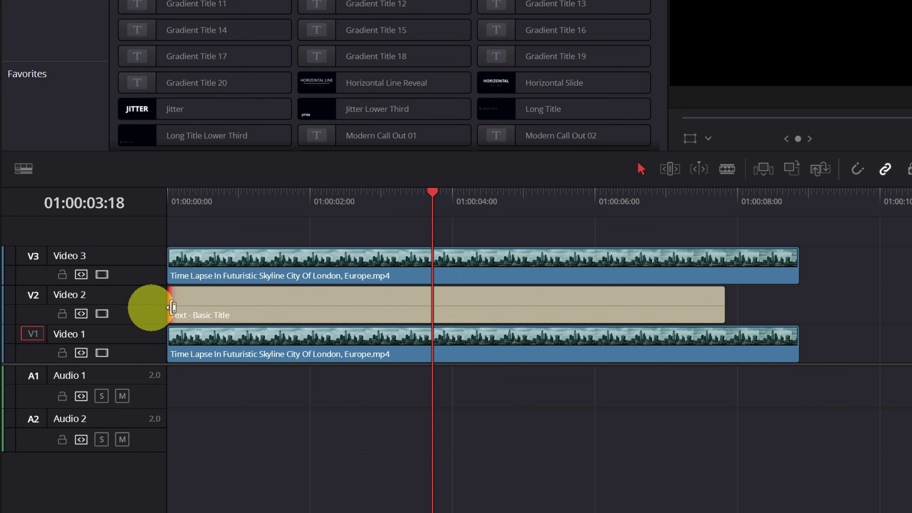
pyautogui.moveTo(725, 310); pyautogui.dragTo(802, 312)
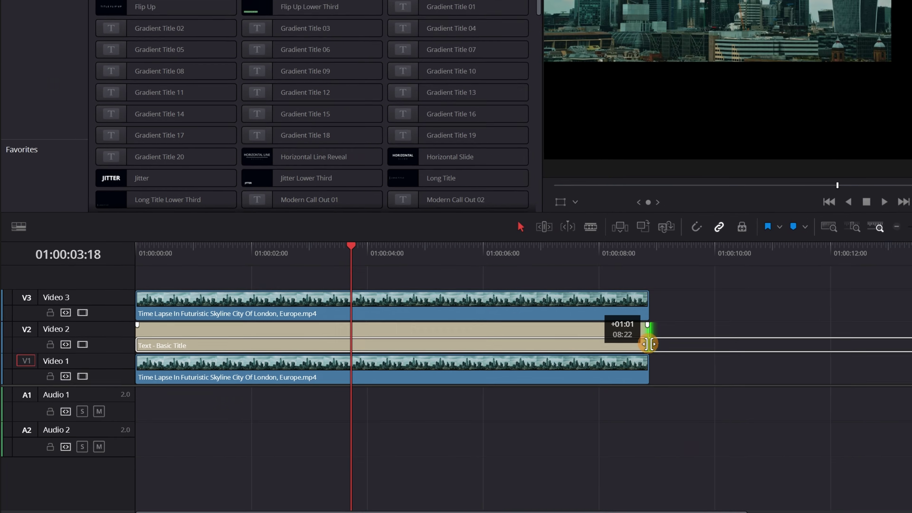
pyautogui.moveTo(648, 344); pyautogui.dragTo(648, 344)
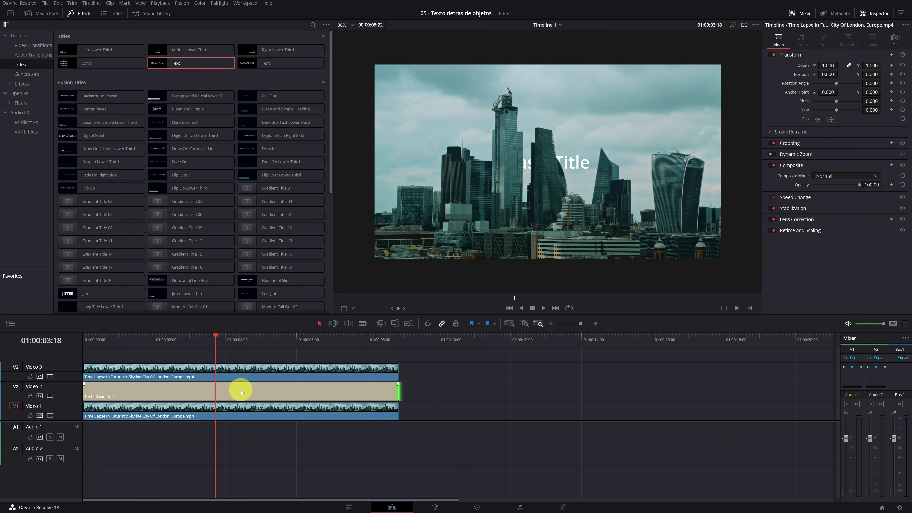
# Step: Replace the title's text on Video 2 with LONDON
pyautogui.click(231, 390)
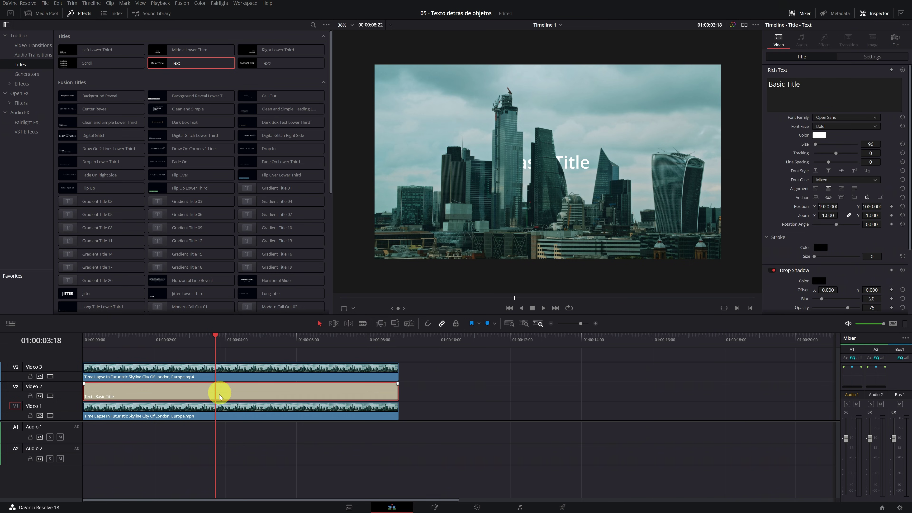
pyautogui.click(807, 86)
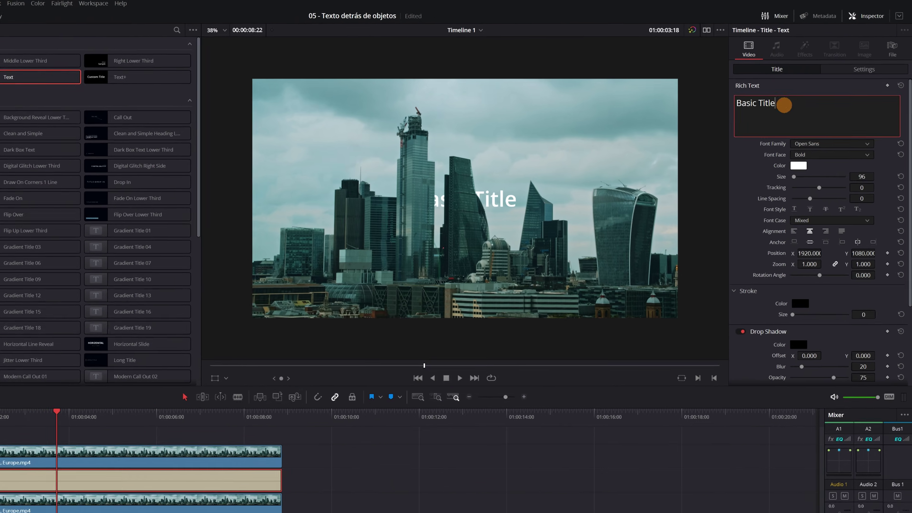
pyautogui.moveTo(776, 104); pyautogui.dragTo(734, 105)
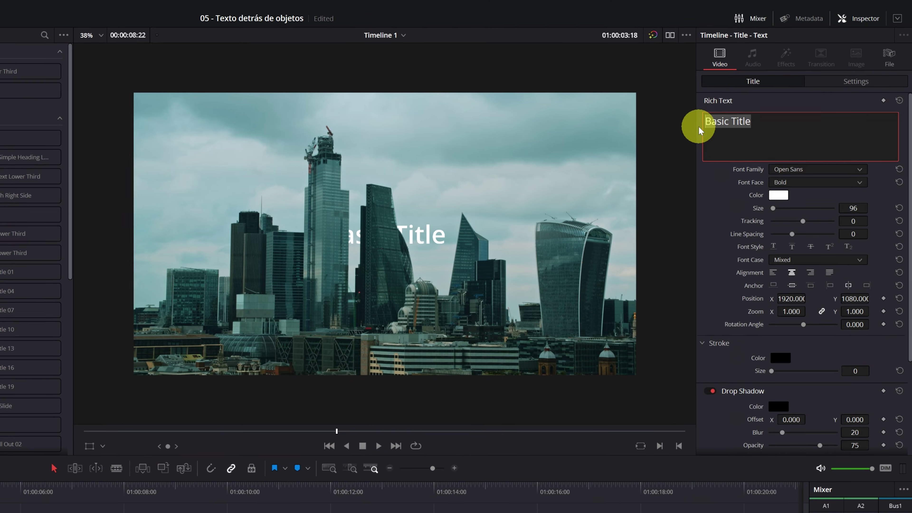
pyautogui.press('BackSpace')
pyautogui.write('LONDON')
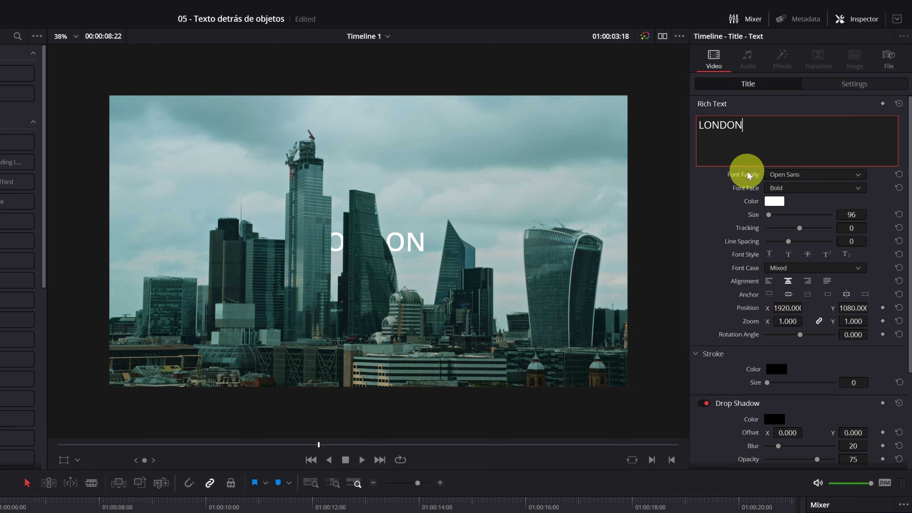
# Step: Set the LONDON title's font to Impact and enlarge the text until it spans nearly the full width of the frame
pyautogui.moveTo(865, 212); pyautogui.dragTo(358, 379)
pyautogui.click(830, 174)
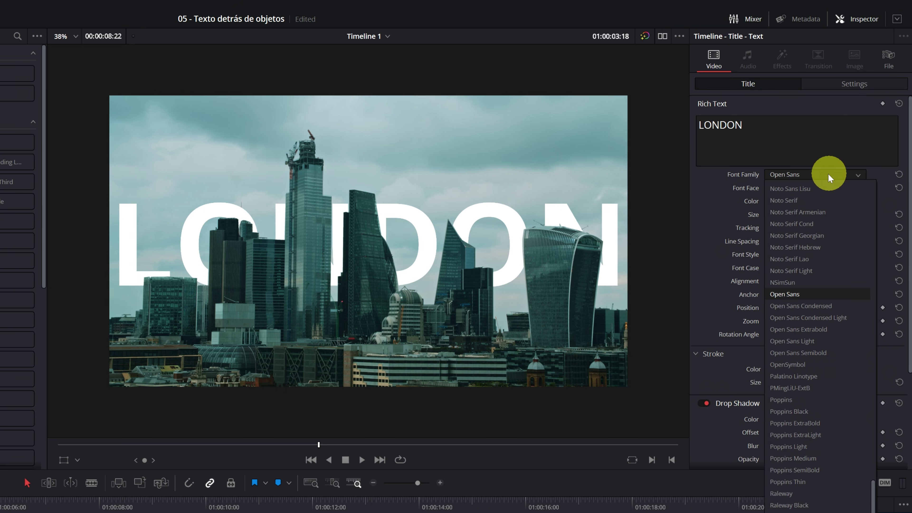
pyautogui.press('i')
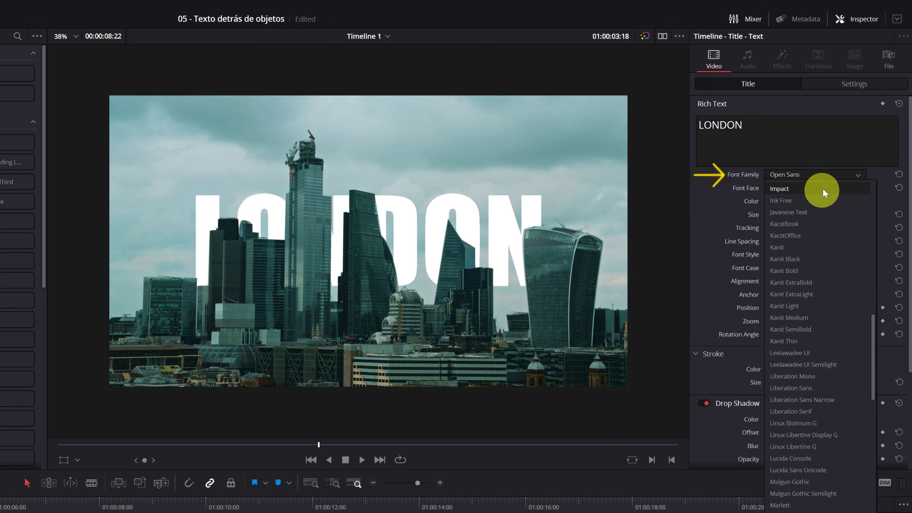
pyautogui.click(823, 189)
pyautogui.moveTo(852, 214)
pyautogui.mouseDown()
pyautogui.moveTo(904, 214)
pyautogui.moveTo(269, 388)
pyautogui.moveTo(841, 209)
pyautogui.mouseUp()
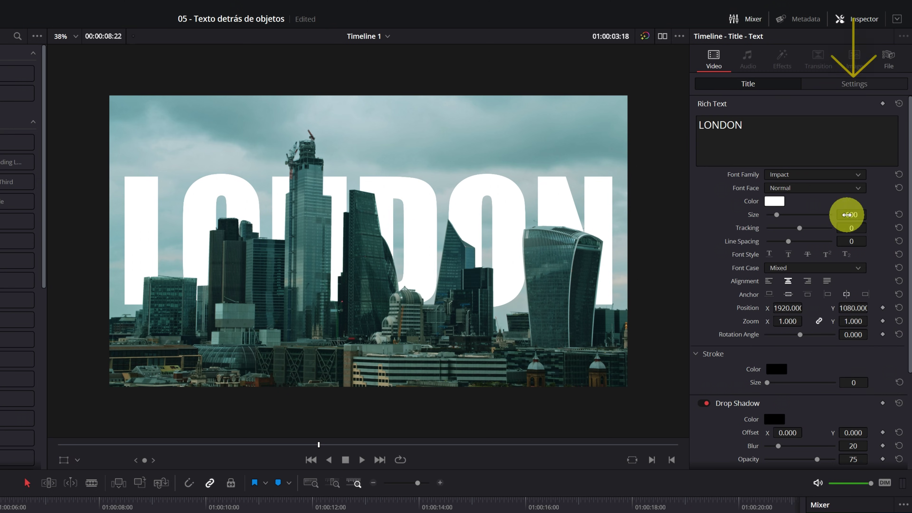
# Step: Open the LONDON title's transform settings and adjust its position behind the buildings
pyautogui.click(852, 88)
pyautogui.moveTo(853, 133); pyautogui.dragTo(446, 387)
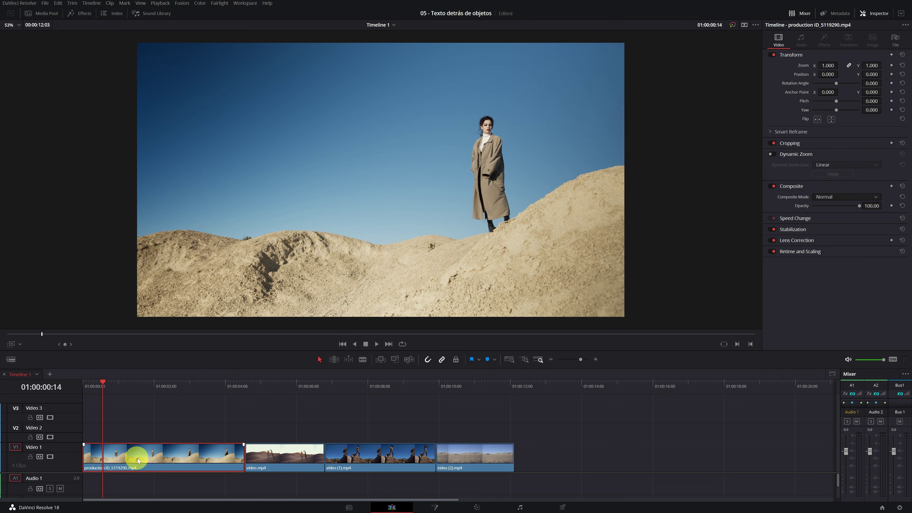
# Step: Review the four desert clips on Video 1 as candidates for placing text behind the subject
pyautogui.click(271, 387)
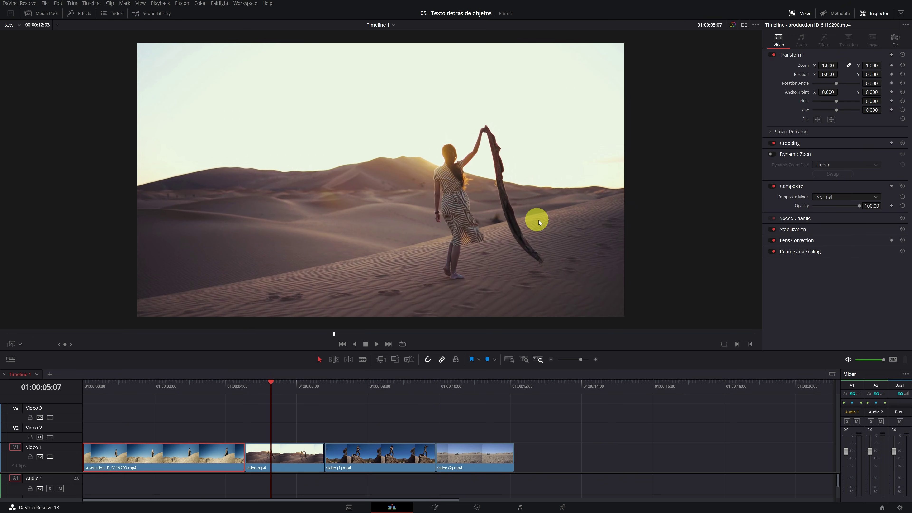
pyautogui.click(372, 392)
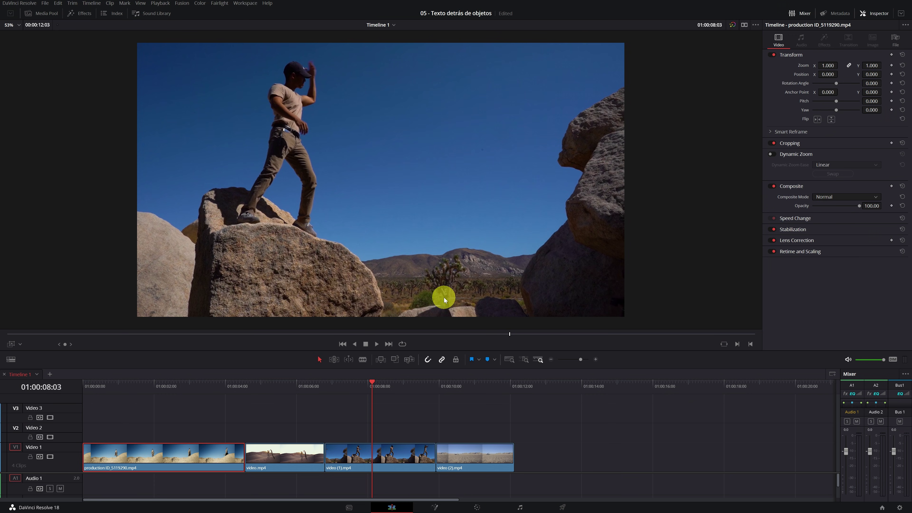
pyautogui.moveTo(464, 387)
pyautogui.mouseDown()
pyautogui.moveTo(493, 392)
pyautogui.moveTo(472, 395)
pyautogui.mouseUp()
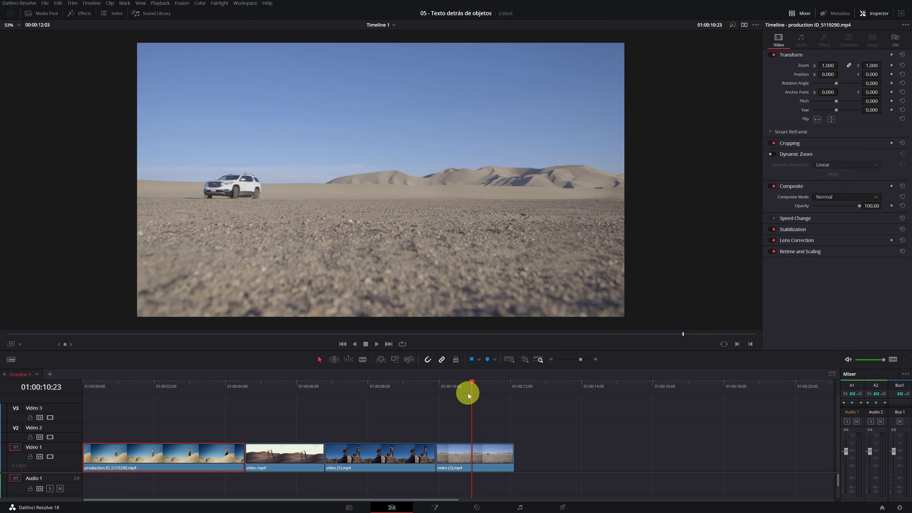
pyautogui.click(427, 397)
pyautogui.moveTo(301, 387); pyautogui.dragTo(212, 400)
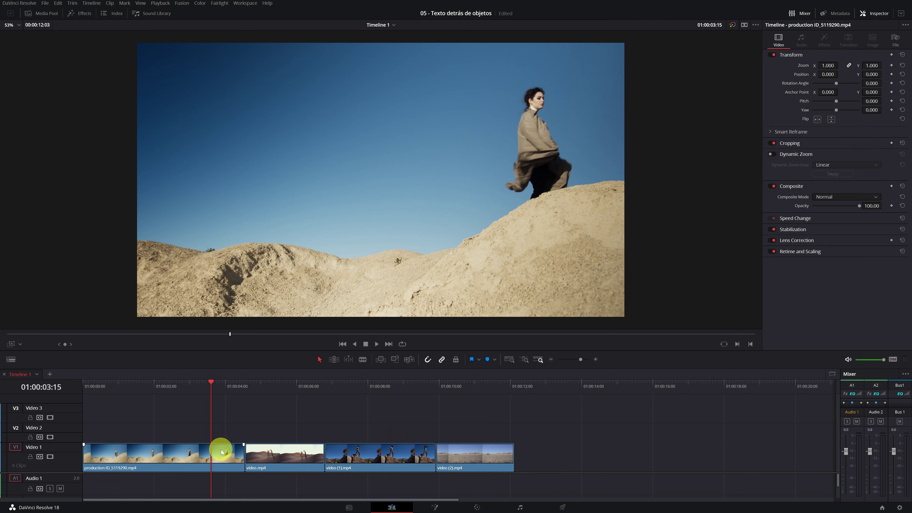
# Step: Move video.mp4, video (1).mp4 and video (2).mp4 further along Video 1 to open a gap after the first clip
pyautogui.moveTo(277, 429); pyautogui.dragTo(449, 448)
pyautogui.moveTo(408, 454); pyautogui.dragTo(702, 462)
# Step: Duplicate the clip production ID_5119290.mp4 into the gap after it on Video 1, starting at 01:00:05:05
pyautogui.rightClick(180, 457)
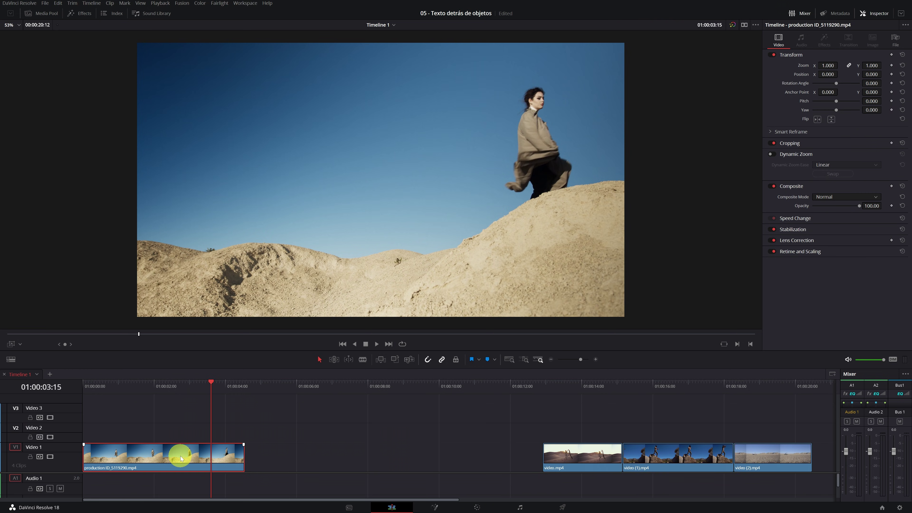
pyautogui.click(199, 252)
pyautogui.click(268, 386)
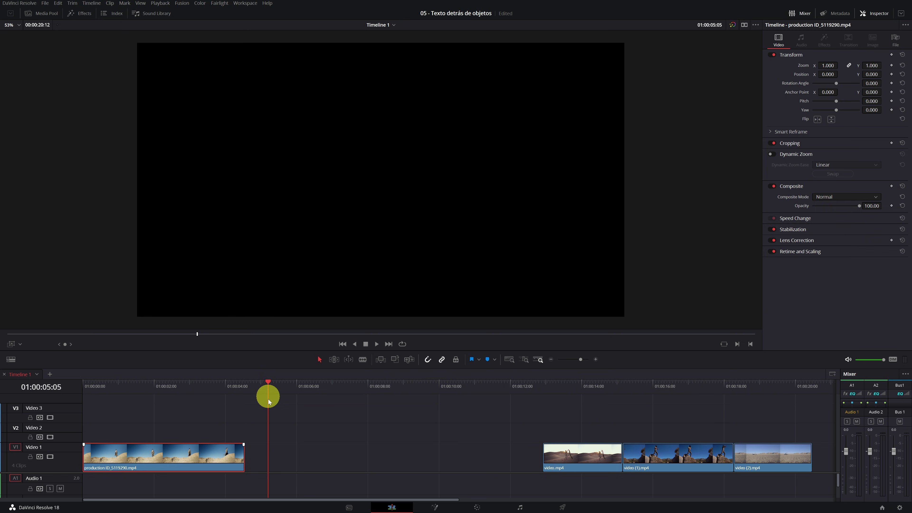
pyautogui.click(280, 407)
pyautogui.hotkey('ctrl', 'v')
# Step: Open the first desert clip on the Color page and set its Qualifier to 3D mode
pyautogui.click(171, 394)
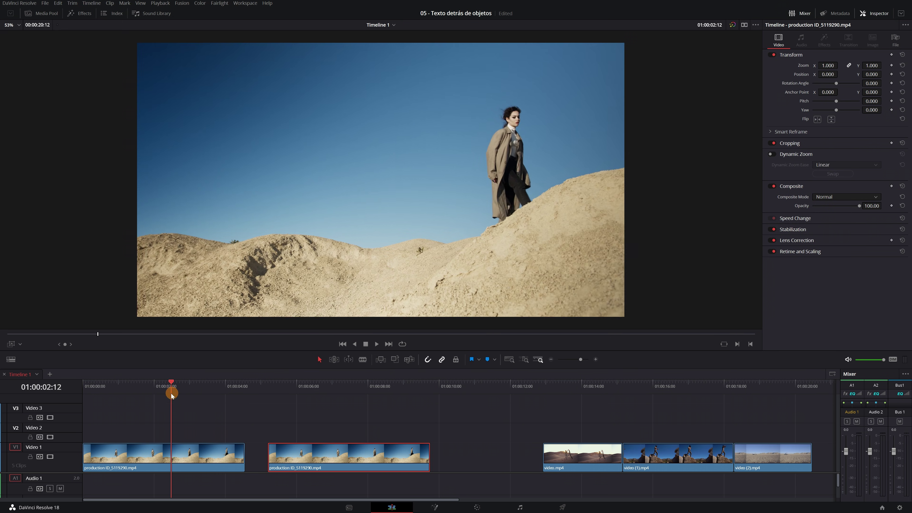
pyautogui.click(342, 472)
pyautogui.click(479, 507)
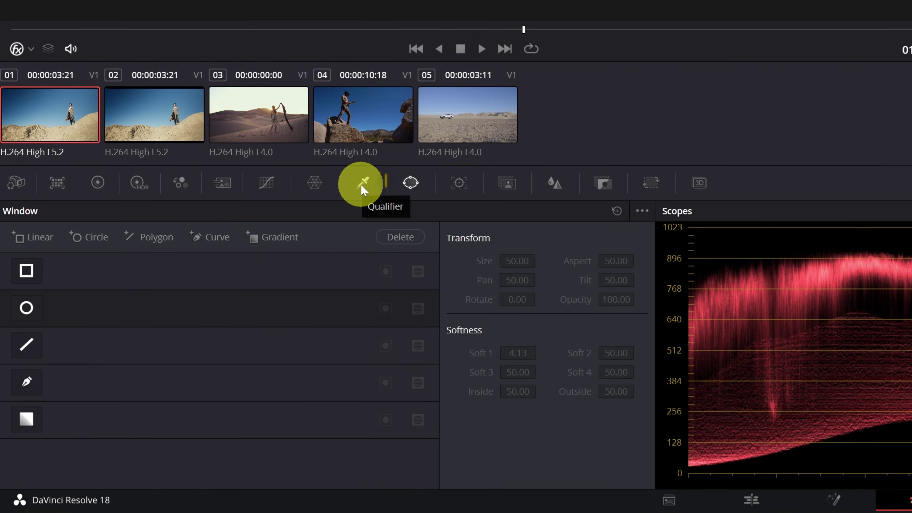
pyautogui.click(373, 178)
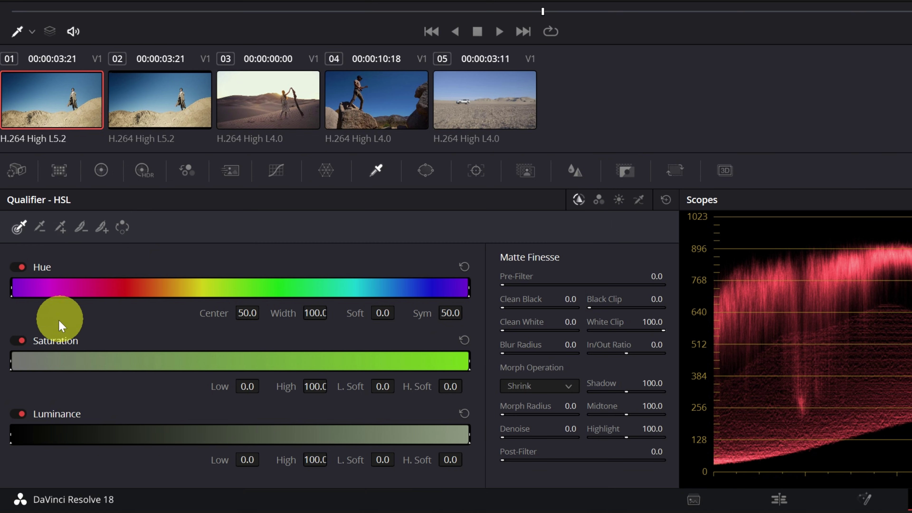
pyautogui.click(599, 199)
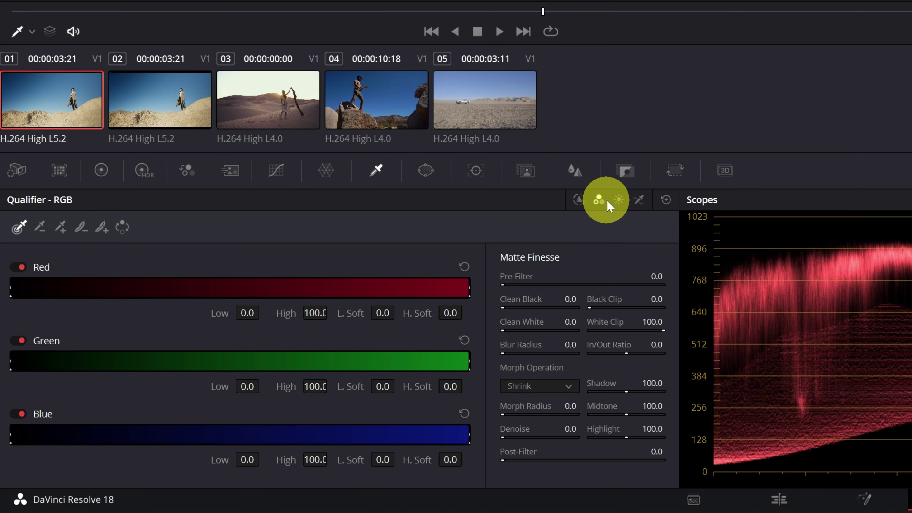
pyautogui.click(618, 201)
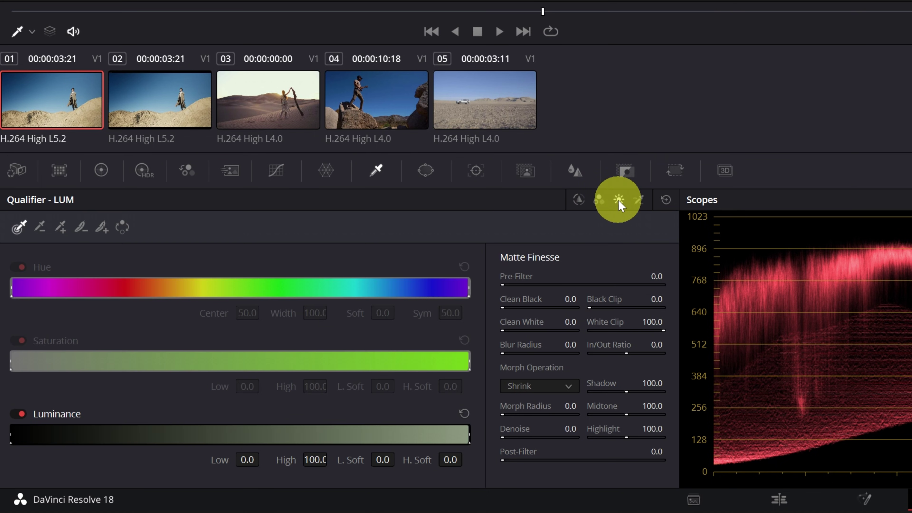
pyautogui.click(638, 200)
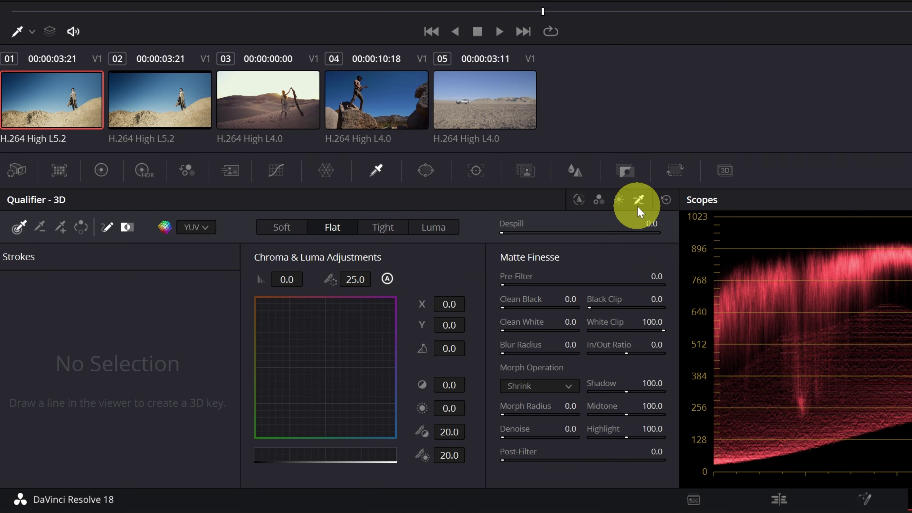
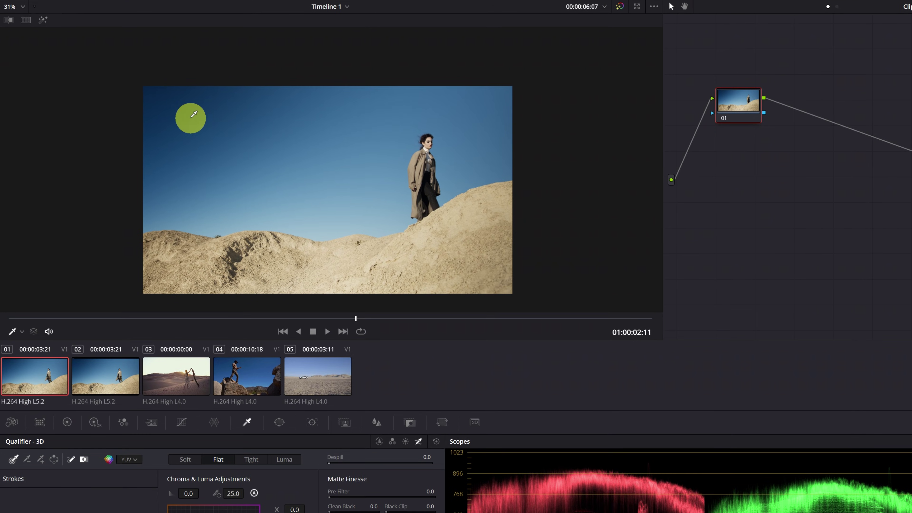
# Step: Sample the blue sky with a 3D qualifier stroke down to the horizon, show the highlight, and invert the selection
pyautogui.click(163, 97)
pyautogui.moveTo(171, 101)
pyautogui.mouseDown()
pyautogui.moveTo(443, 101)
pyautogui.moveTo(413, 107)
pyautogui.moveTo(377, 154)
pyautogui.moveTo(367, 202)
pyautogui.moveTo(323, 233)
pyautogui.mouseUp()
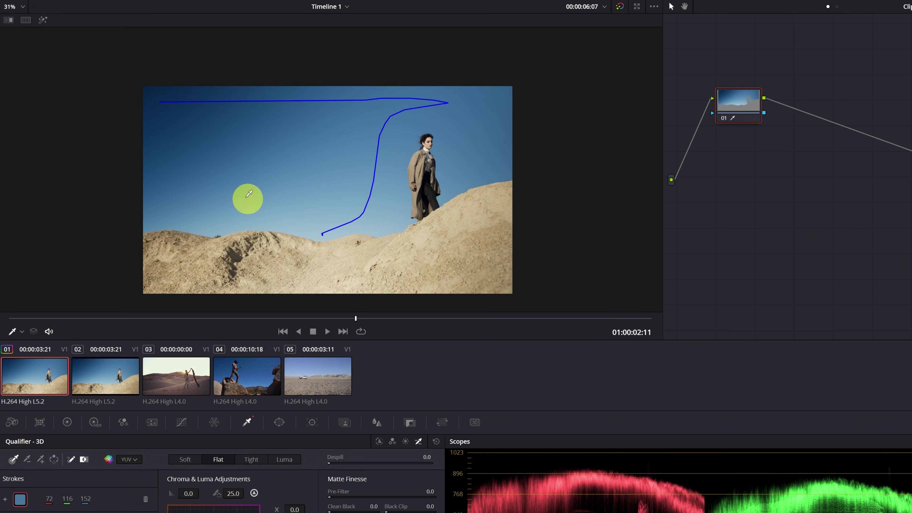
pyautogui.click(43, 21)
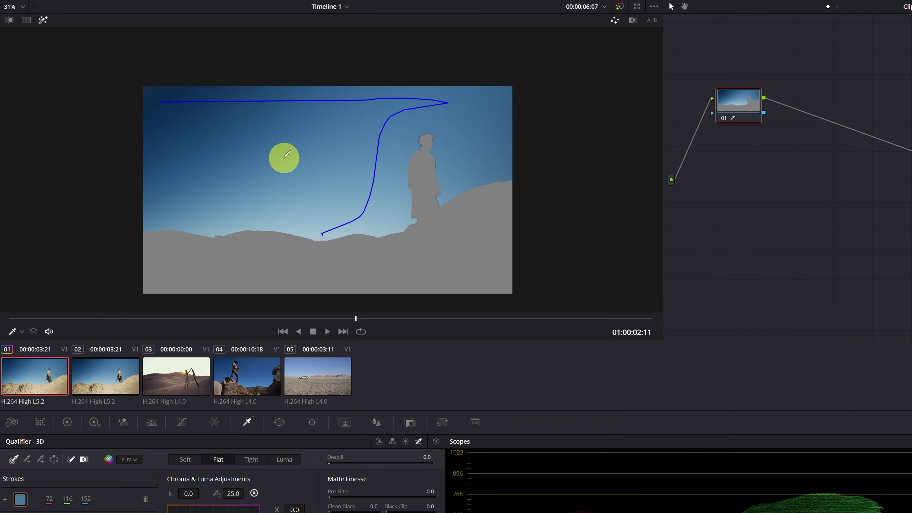
pyautogui.click(54, 460)
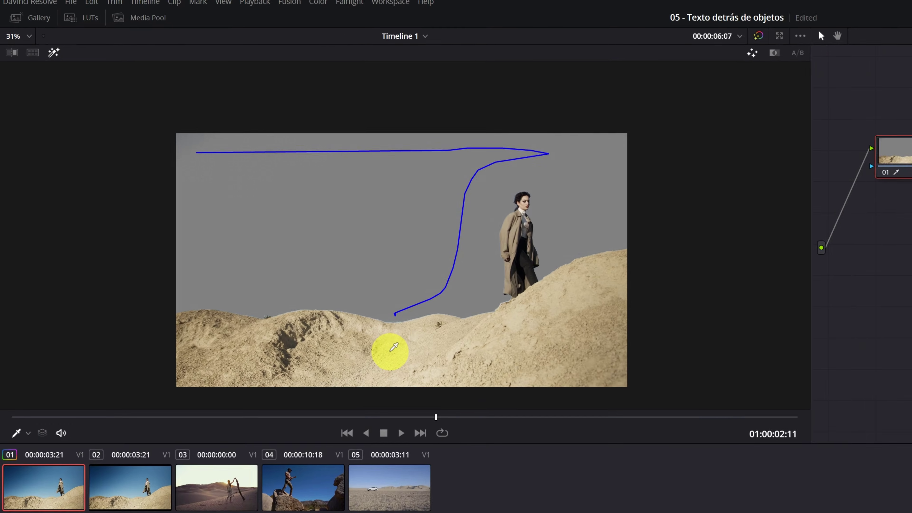
# Step: Refine the edges of the woman and dunes by setting Matte Finesse Pre-Filter to 22.2 and Clean Black to 9.4
pyautogui.scroll(8, 503, 234)
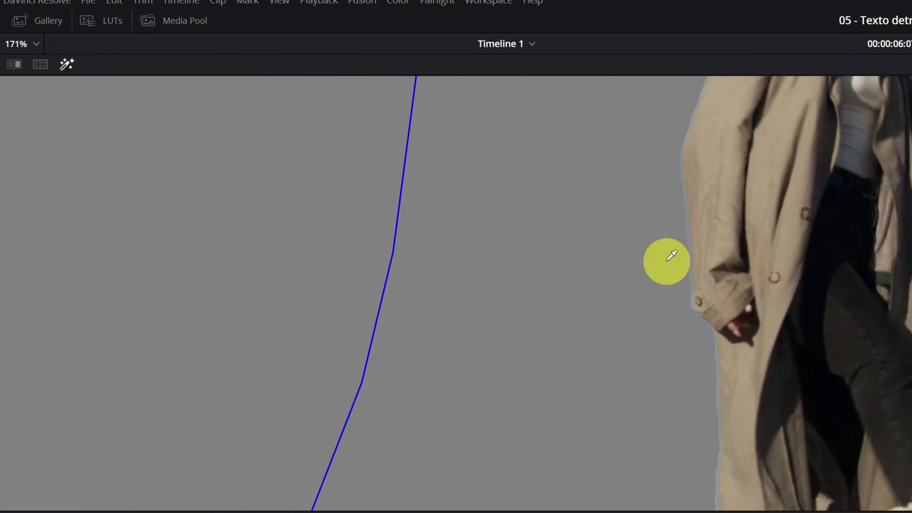
pyautogui.scroll(-6, 697, 305)
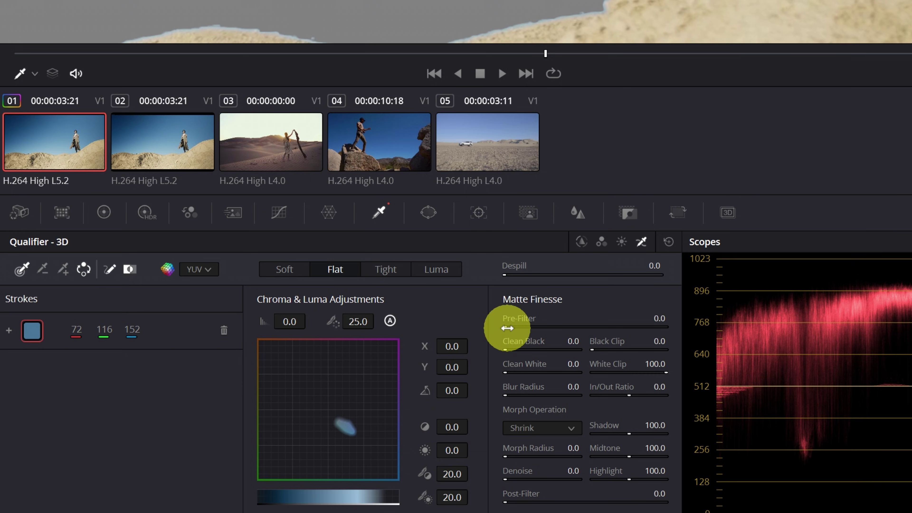
pyautogui.moveTo(508, 328); pyautogui.dragTo(543, 347)
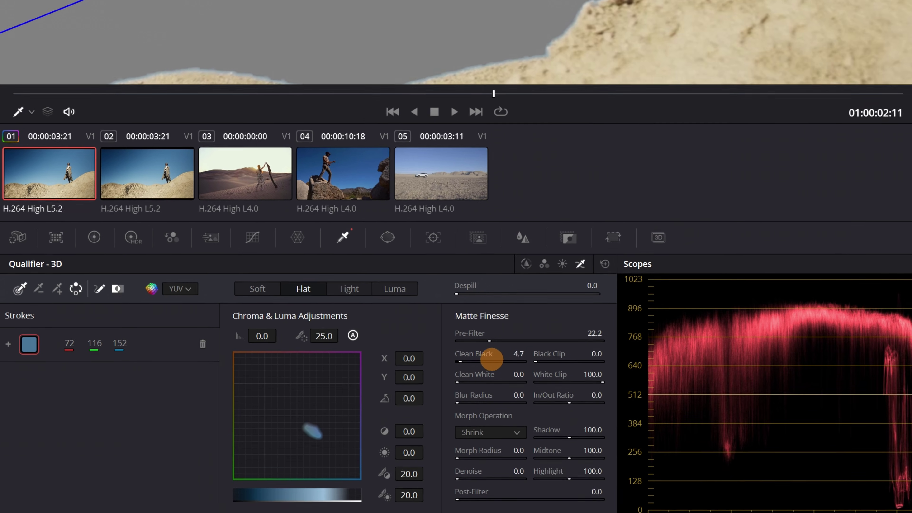
pyautogui.moveTo(491, 359); pyautogui.dragTo(470, 364)
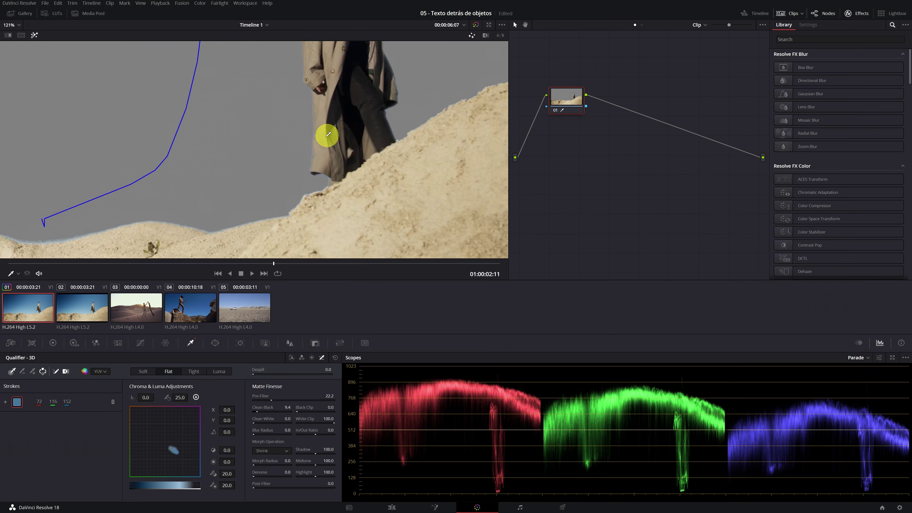
pyautogui.scroll(-5, 328, 135)
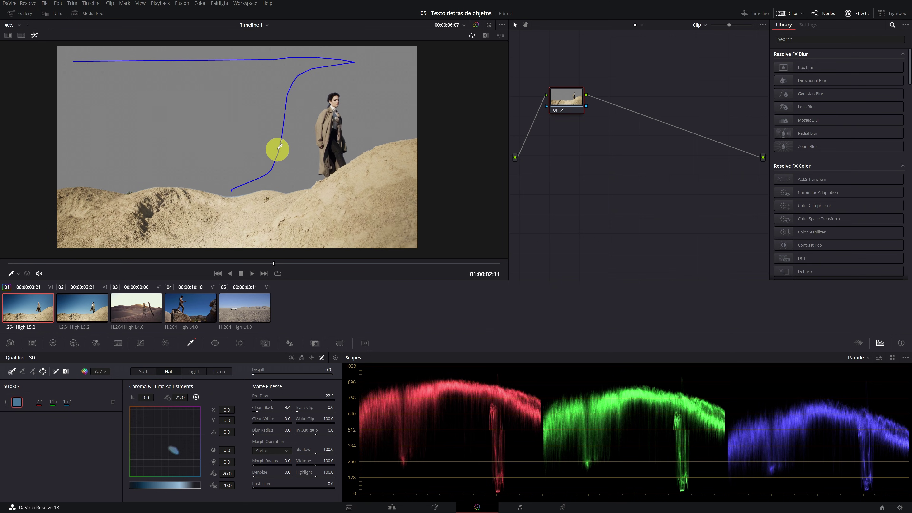
# Step: On clip 03 with the woman holding a scarf, key the pale sky with a 3D qualifier stroke and invert the selection
pyautogui.click(143, 305)
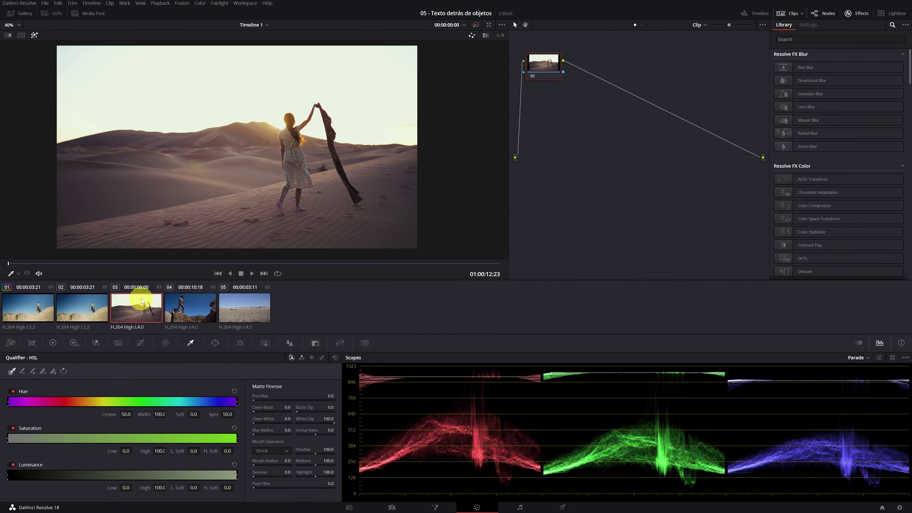
pyautogui.click(321, 358)
pyautogui.moveTo(85, 66); pyautogui.dragTo(261, 60)
pyautogui.moveTo(396, 118); pyautogui.dragTo(411, 128)
pyautogui.moveTo(214, 72); pyautogui.dragTo(49, 45)
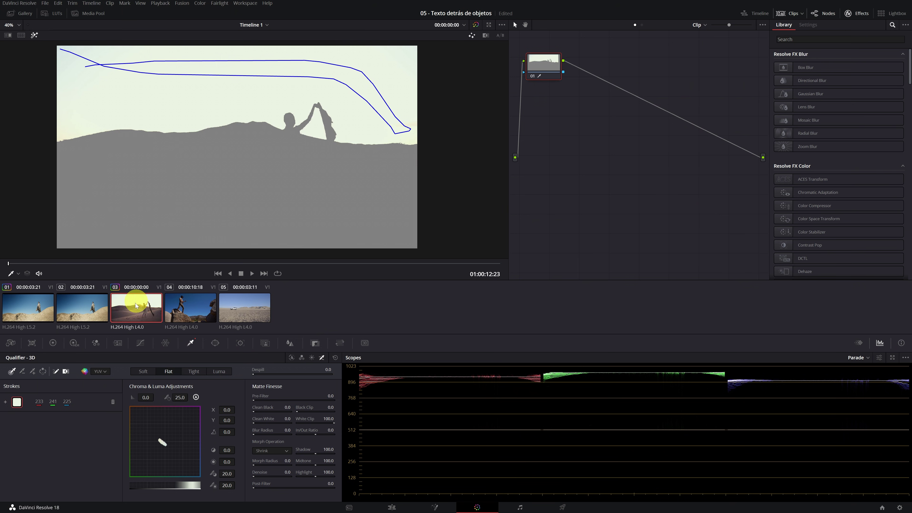
pyautogui.click(43, 372)
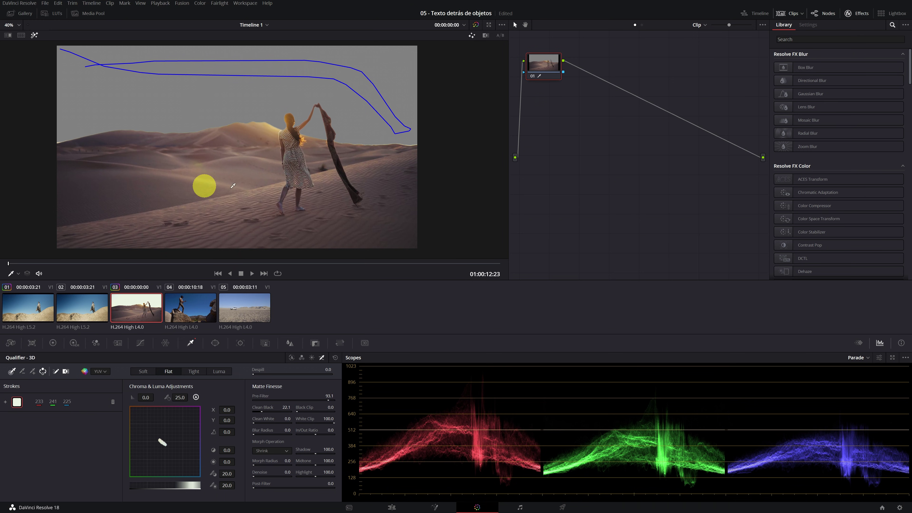
# Step: On clip 04 with the man on the rock, key the deep blue sky with a 3D qualifier stroke and invert the selection
pyautogui.click(179, 306)
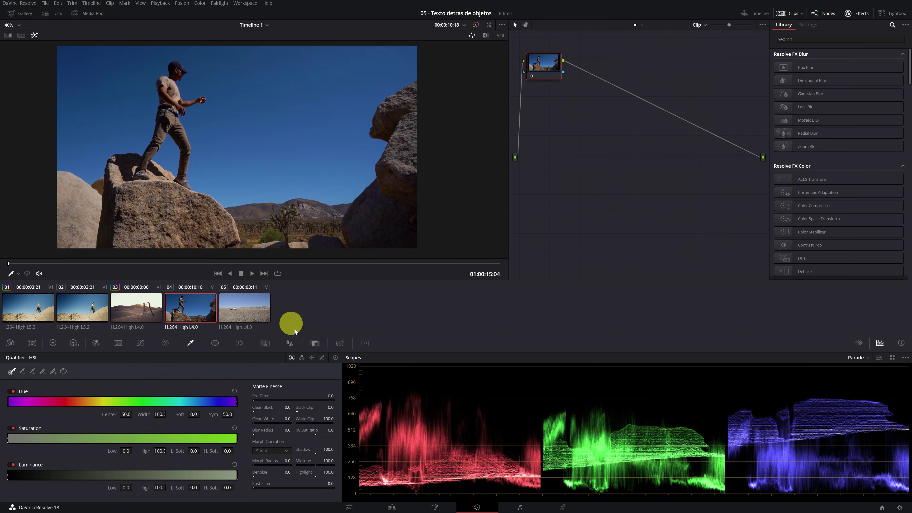
pyautogui.click(322, 358)
pyautogui.moveTo(86, 52)
pyautogui.mouseDown()
pyautogui.moveTo(182, 41)
pyautogui.moveTo(276, 122)
pyautogui.moveTo(297, 155)
pyautogui.mouseUp()
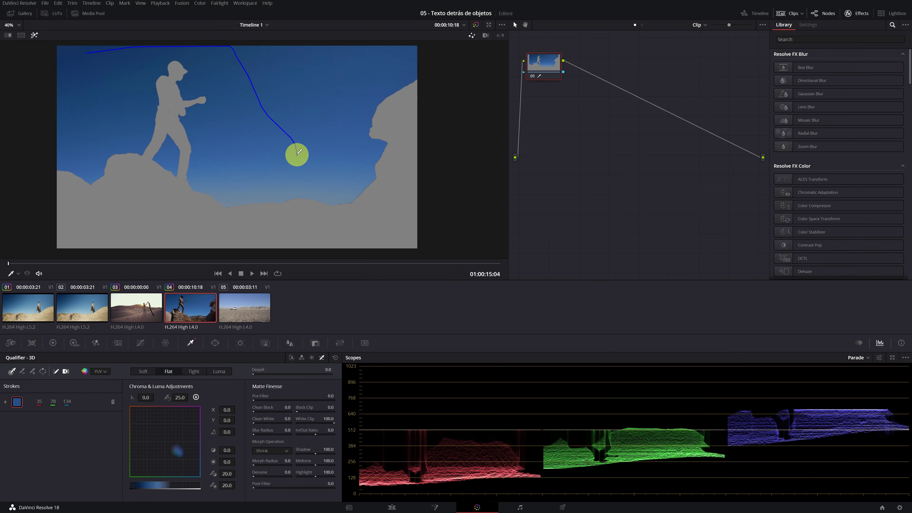
pyautogui.click(43, 372)
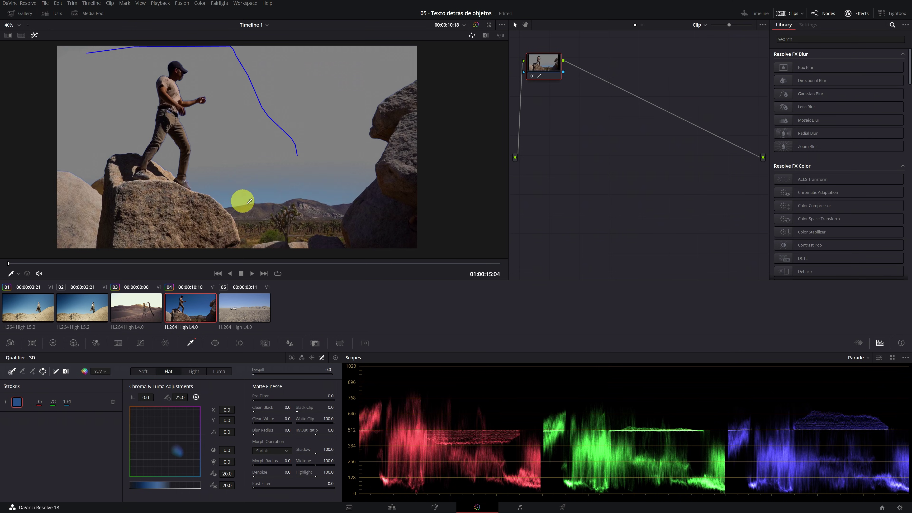
# Step: Add the remaining sky above the mountains and around the man to clip 04's key with extra Picker Add strokes
pyautogui.scroll(2, 264, 186)
pyautogui.scroll(2, 290, 194)
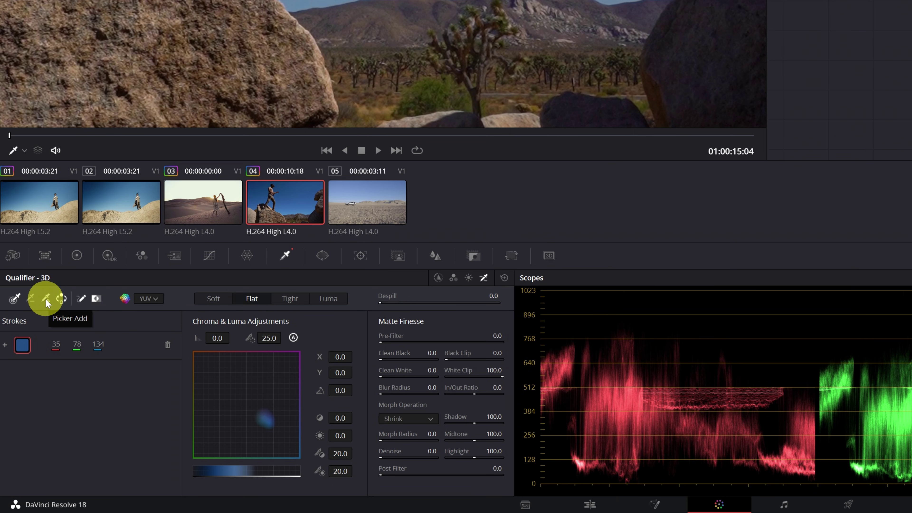
pyautogui.click(45, 303)
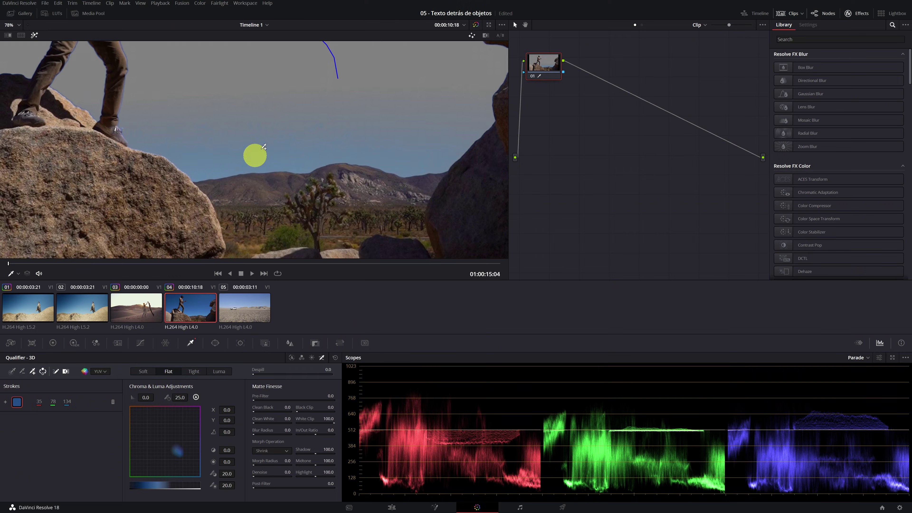
pyautogui.click(192, 143)
pyautogui.moveTo(190, 143)
pyautogui.mouseDown()
pyautogui.moveTo(367, 147)
pyautogui.moveTo(425, 162)
pyautogui.moveTo(305, 72)
pyautogui.mouseUp()
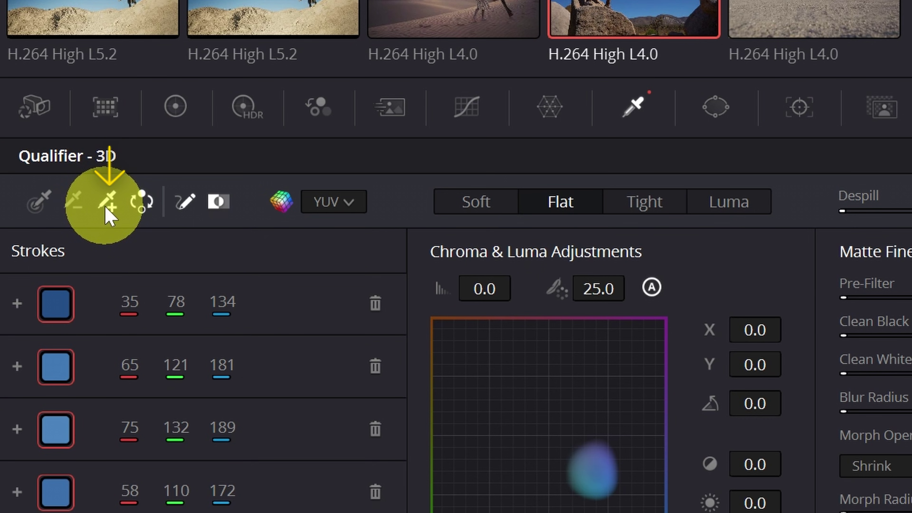
pyautogui.click(33, 203)
pyautogui.moveTo(487, 158); pyautogui.dragTo(501, 175)
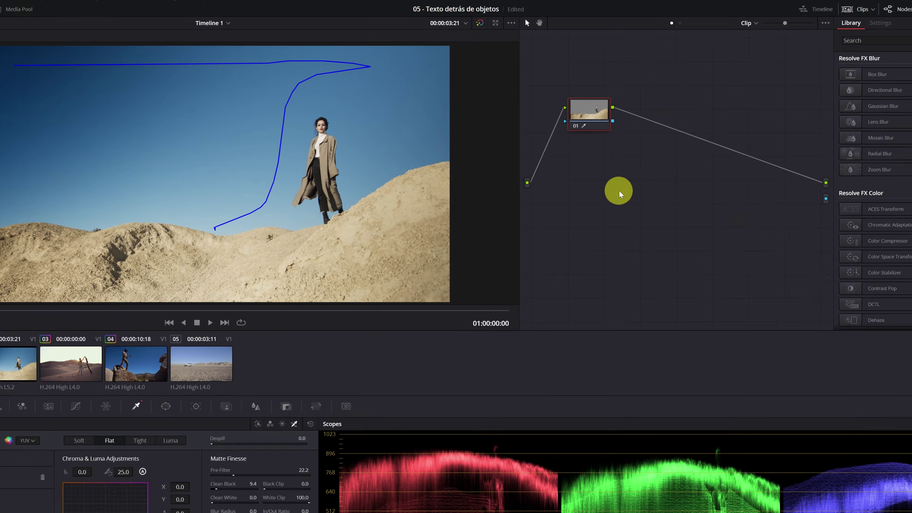
# Step: Add an alpha output to the first clip's node graph and connect node 01's alpha output to it
pyautogui.rightClick(591, 166)
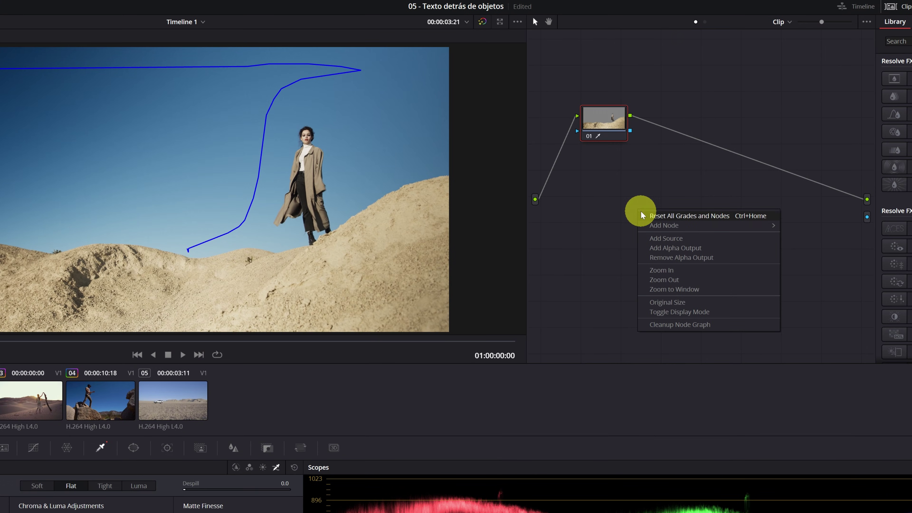
pyautogui.click(680, 249)
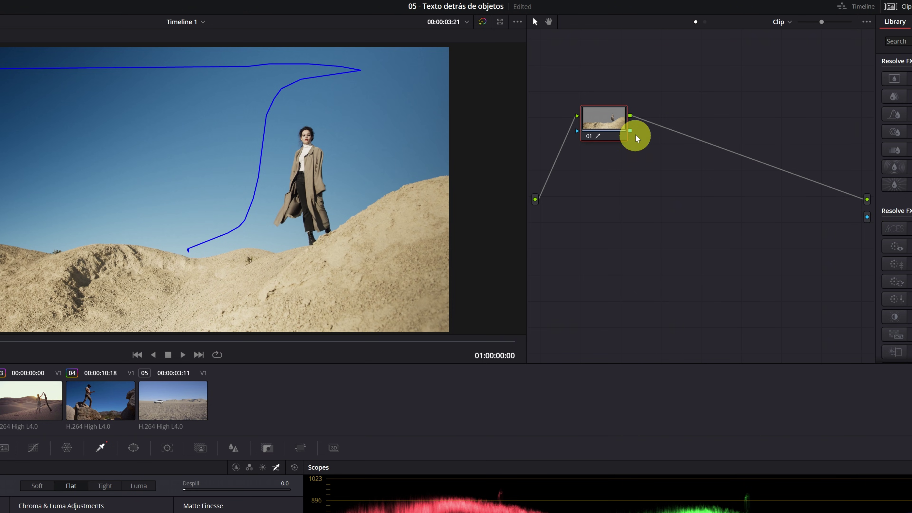
pyautogui.moveTo(629, 131); pyautogui.dragTo(657, 162)
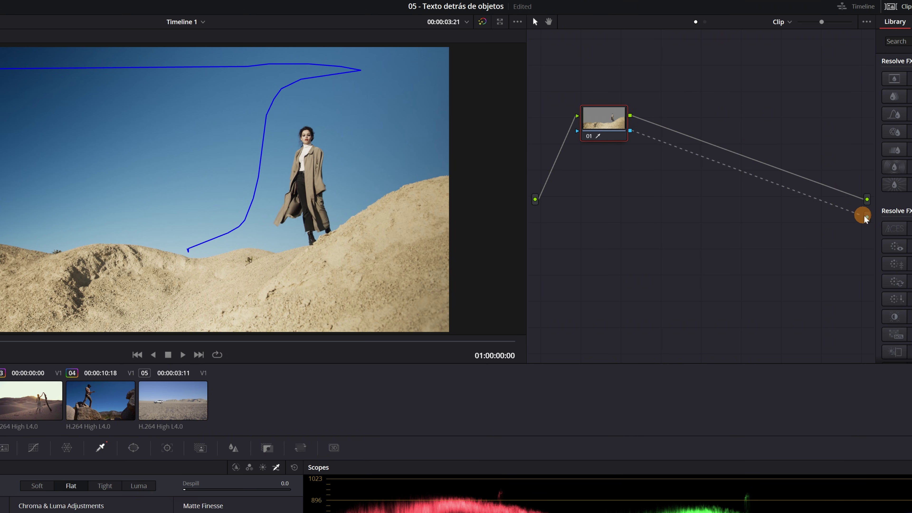
pyautogui.moveTo(867, 217); pyautogui.dragTo(868, 217)
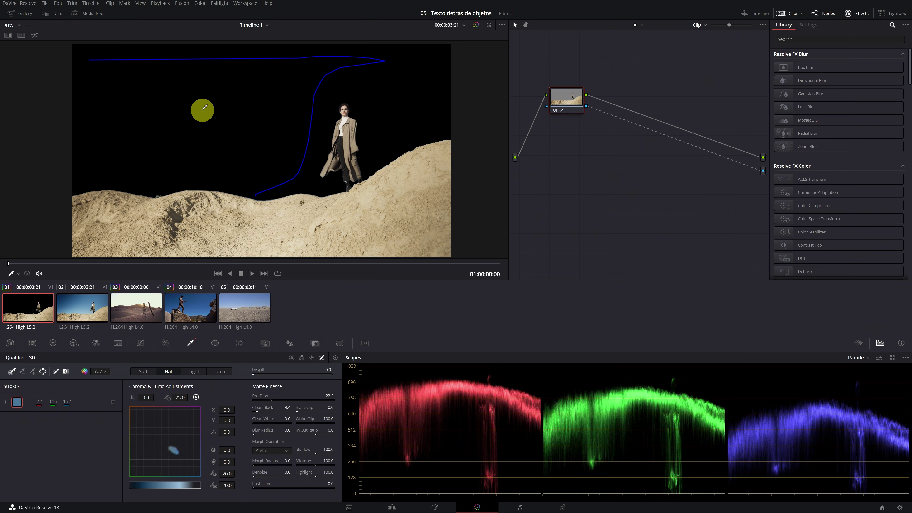
# Step: Return to the Edit page and move the keyed production ID_5119290.mp4 clip from Video 1 up to Video 3
pyautogui.click(391, 507)
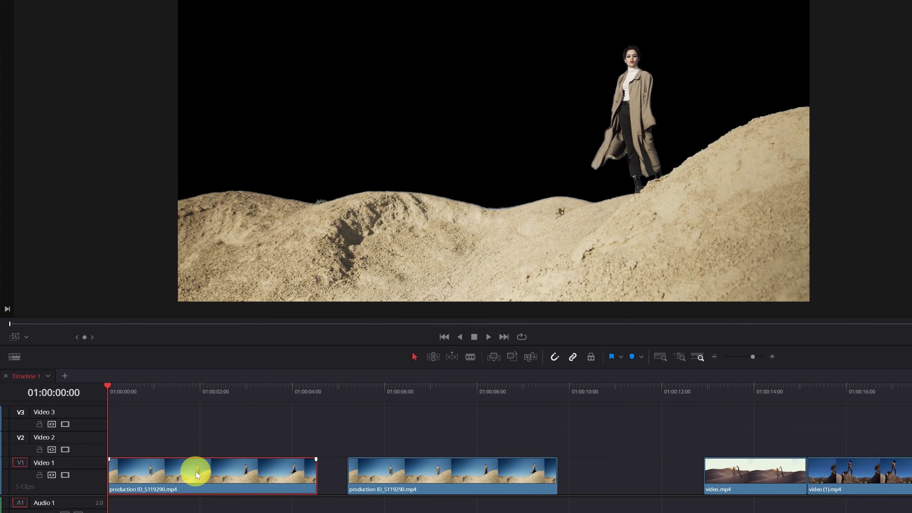
pyautogui.click(410, 392)
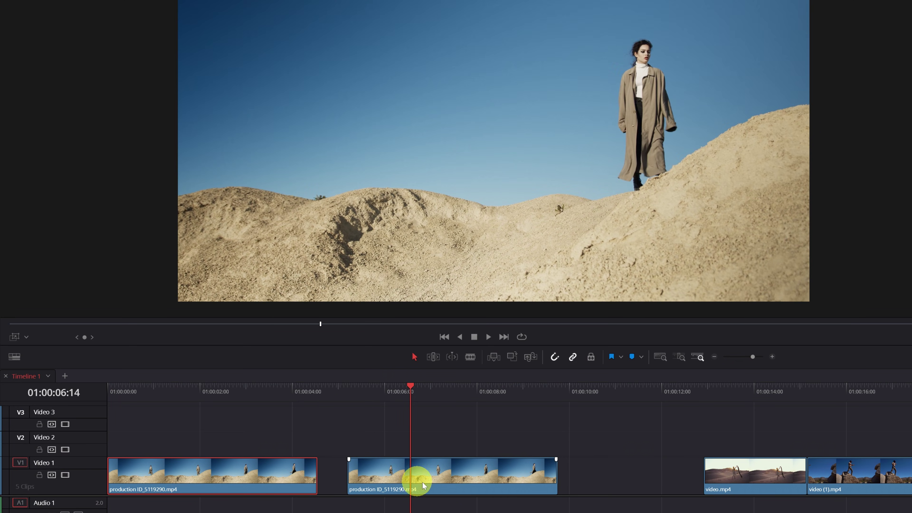
pyautogui.click(246, 477)
pyautogui.click(199, 480)
pyautogui.moveTo(207, 481)
pyautogui.mouseDown()
pyautogui.moveTo(189, 474)
pyautogui.moveTo(191, 425)
pyautogui.mouseUp()
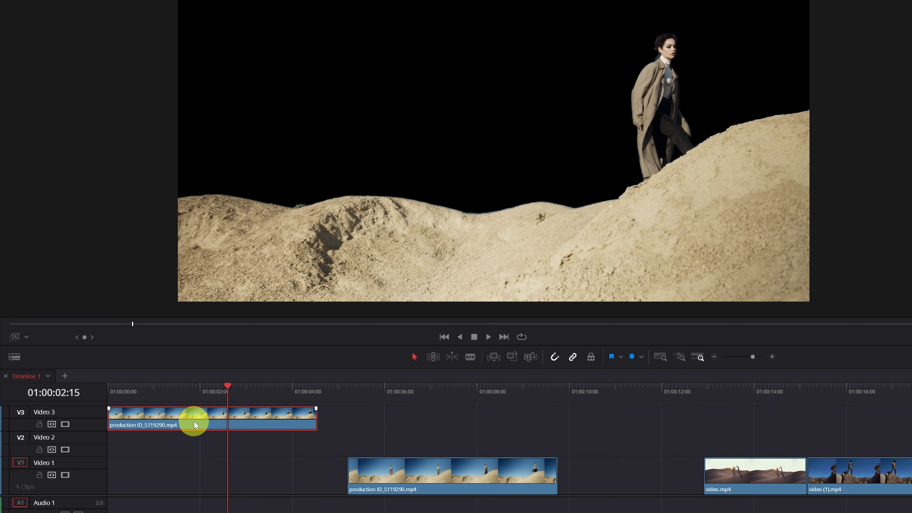
# Step: Move the unkeyed production ID_5119290.mp4 duplicate to the start of Video 1, directly beneath the keyed clip
pyautogui.click(382, 475)
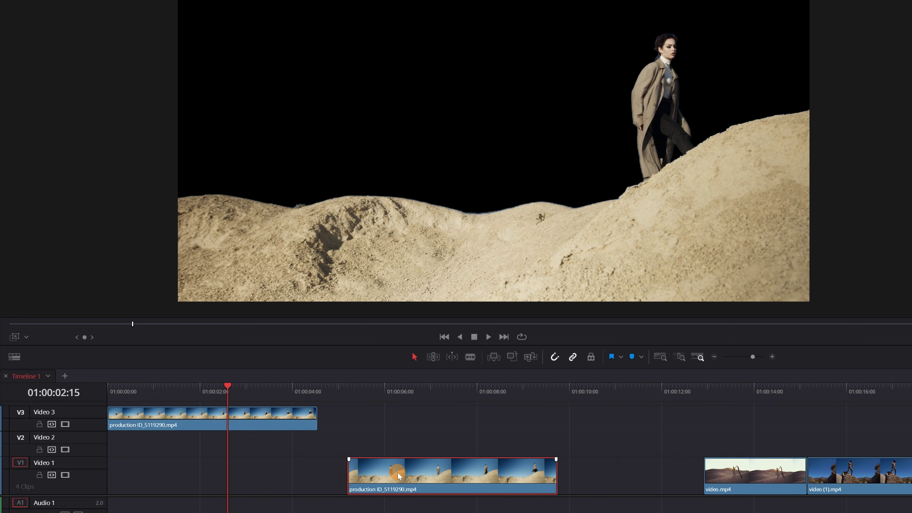
pyautogui.moveTo(394, 474); pyautogui.dragTo(42, 466)
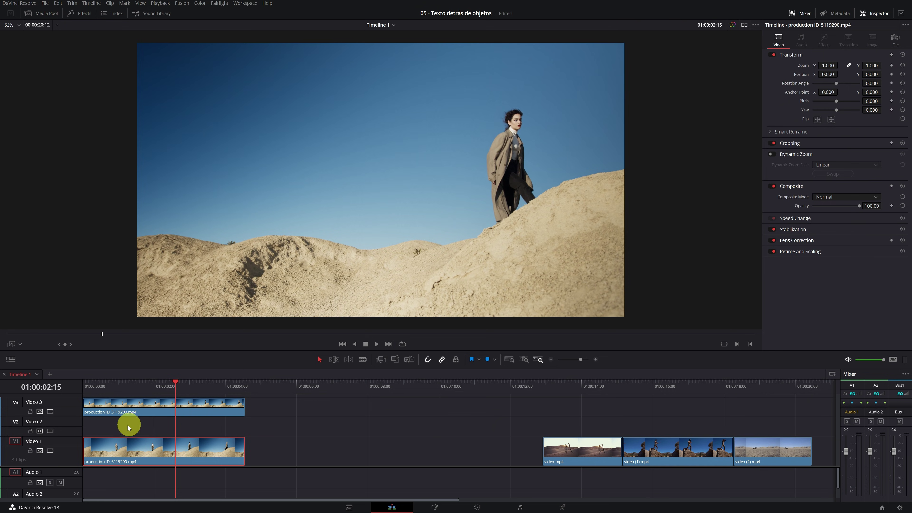
# Step: Add a basic Text title on Video 2 between the two desert clips and trim it to match their length
pyautogui.click(79, 14)
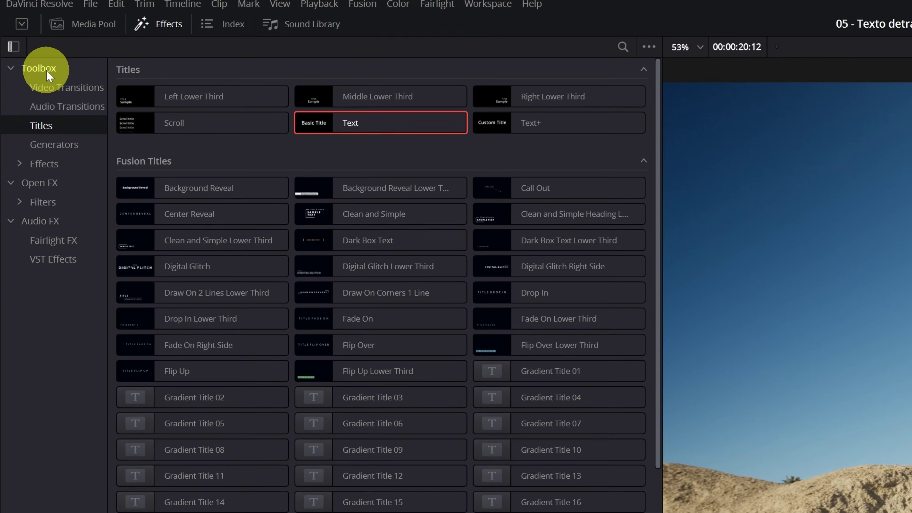
pyautogui.click(21, 68)
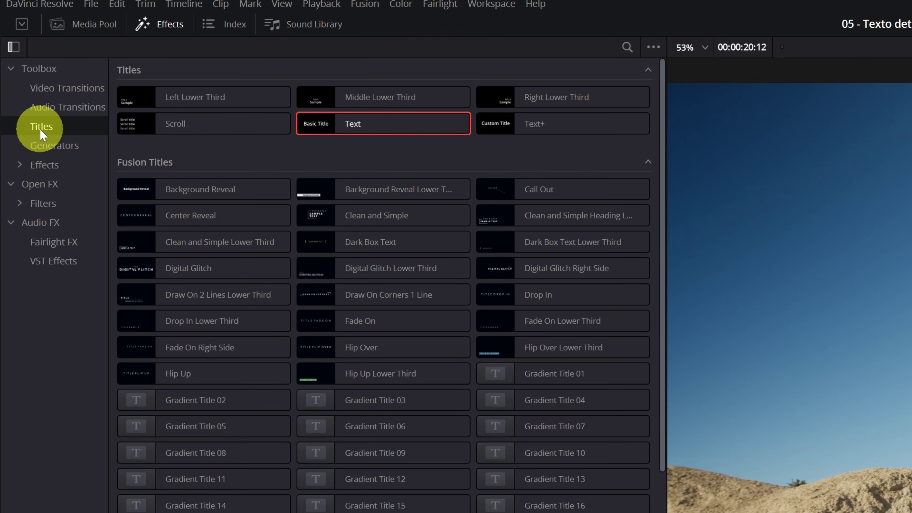
pyautogui.click(358, 123)
pyautogui.moveTo(358, 123); pyautogui.dragTo(371, 338)
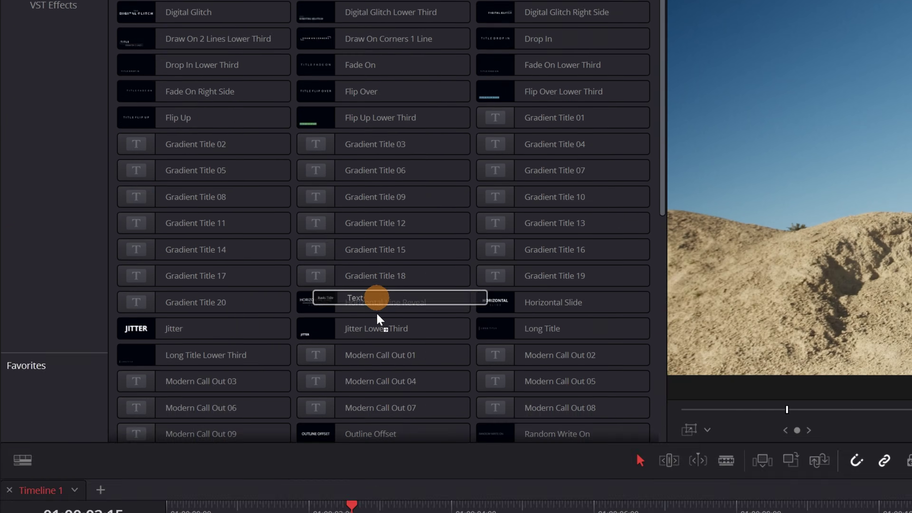
pyautogui.moveTo(456, 341); pyautogui.dragTo(286, 341)
pyautogui.moveTo(519, 339); pyautogui.dragTo(488, 339)
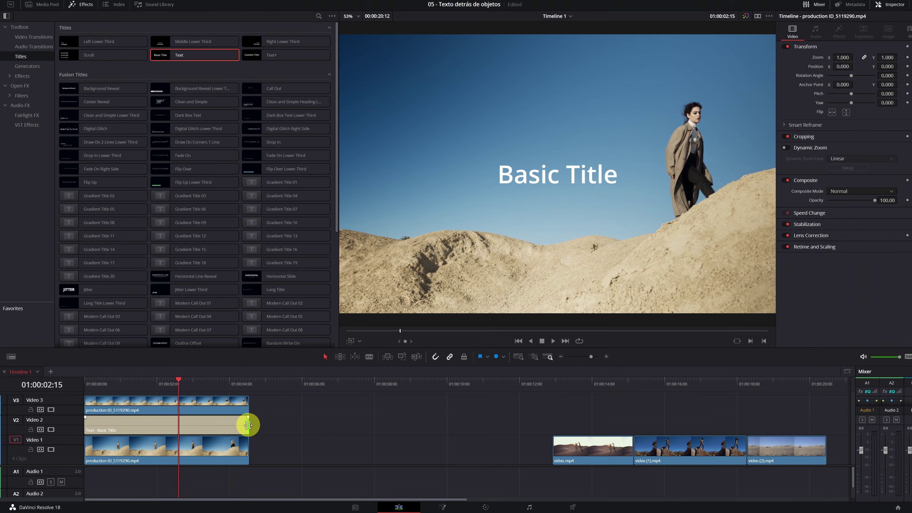
# Step: Change the title's text to DESERT and format it in Poppins Bold at size 509
pyautogui.click(259, 396)
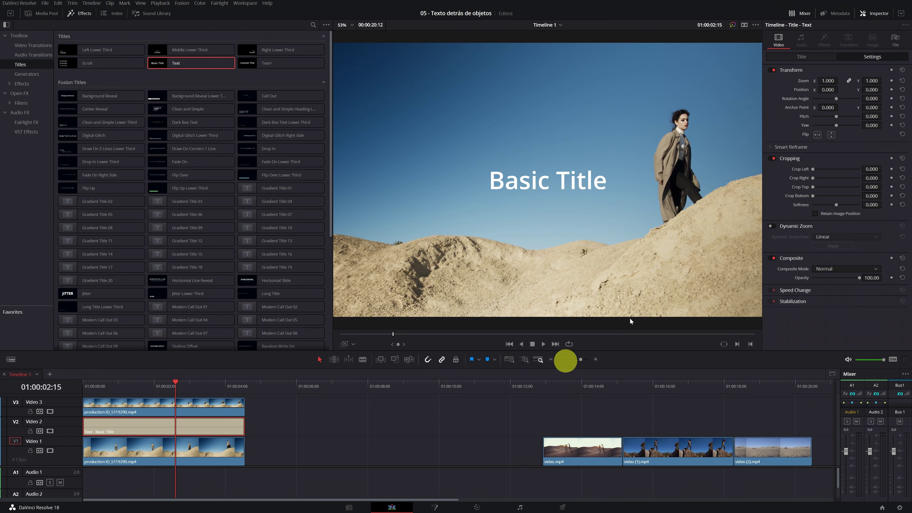
pyautogui.click(801, 57)
pyautogui.tripleClick(815, 86)
pyautogui.write('DESERT')
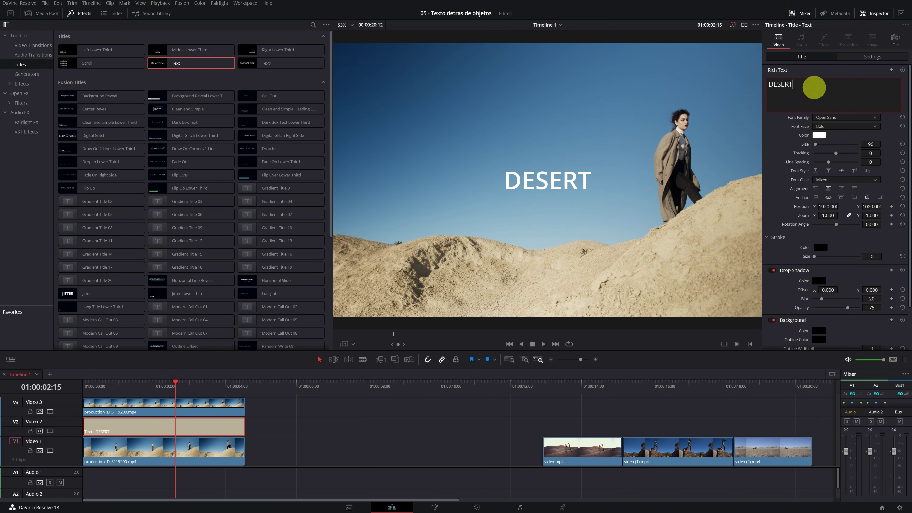
pyautogui.click(837, 117)
pyautogui.click(847, 197)
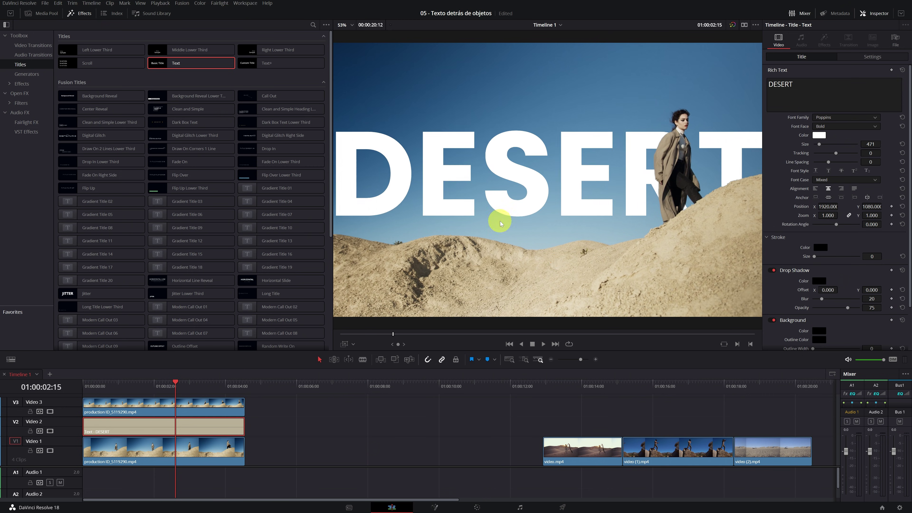
pyautogui.scroll(-1, 501, 222)
pyautogui.moveTo(820, 145); pyautogui.dragTo(821, 144)
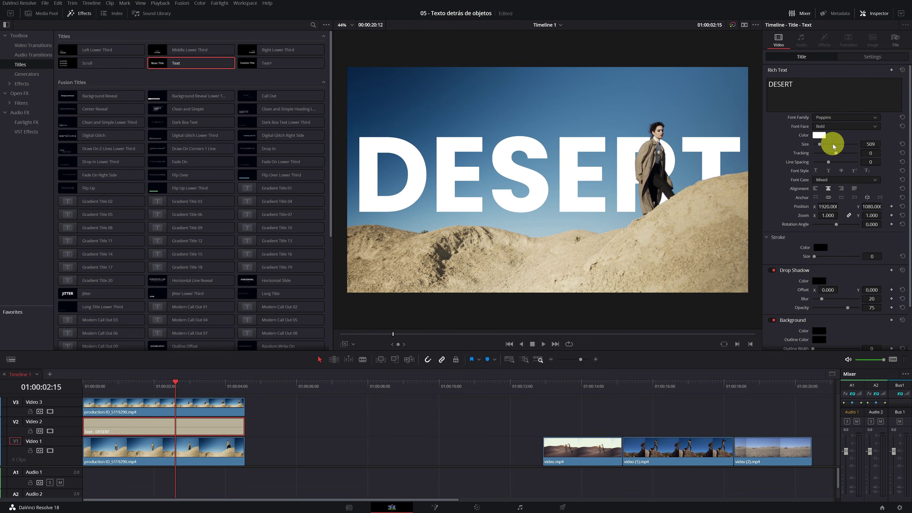
# Step: Pick a new text colour for the DESERT title
pyautogui.click(820, 135)
pyautogui.click(298, 183)
pyautogui.moveTo(301, 190); pyautogui.dragTo(337, 162)
pyautogui.click(363, 293)
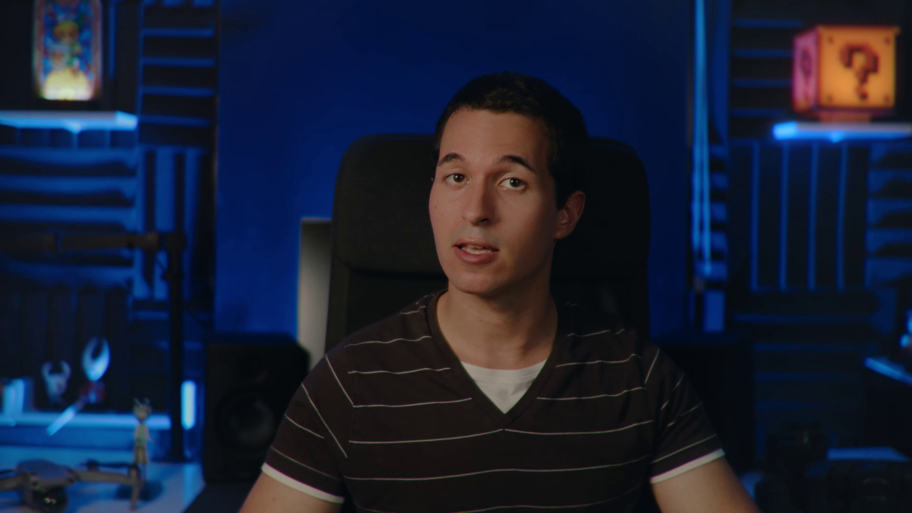
# Step: Copy the pexels-cottonbro-5320200.mp4 clip and paste a duplicate after it on Video 1
pyautogui.click(136, 454)
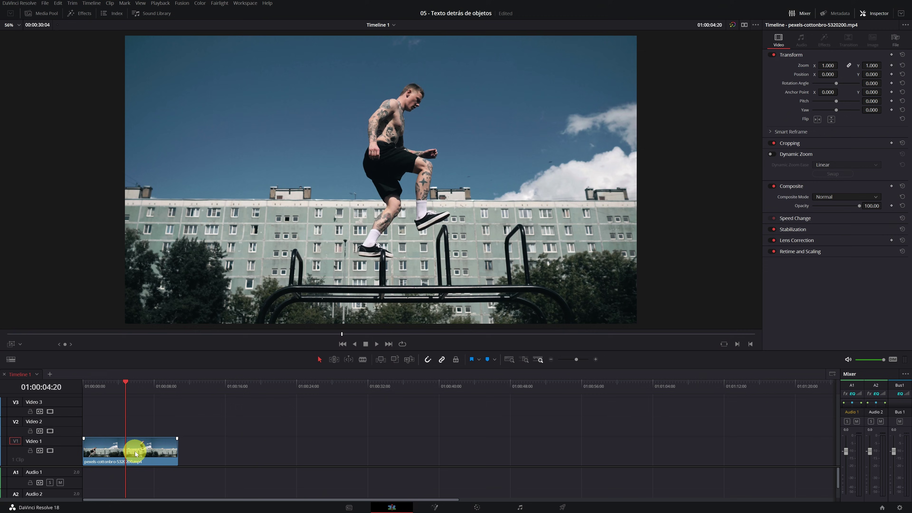
pyautogui.rightClick(131, 454)
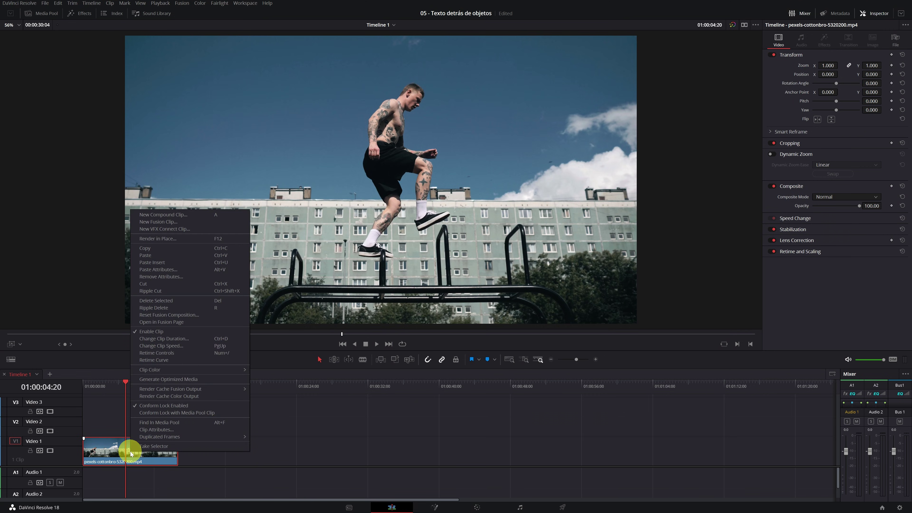
pyautogui.click(175, 246)
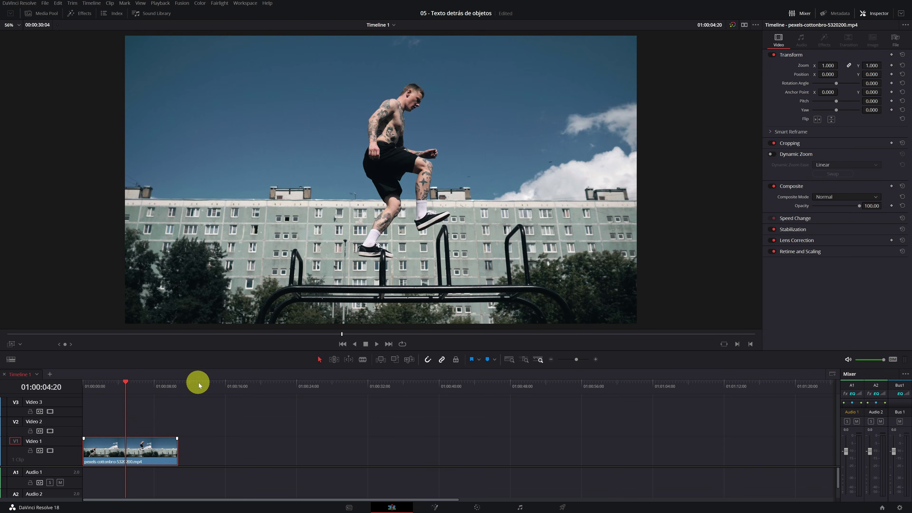
pyautogui.click(199, 383)
pyautogui.click(203, 447)
pyautogui.hotkey('ctrl', 'v')
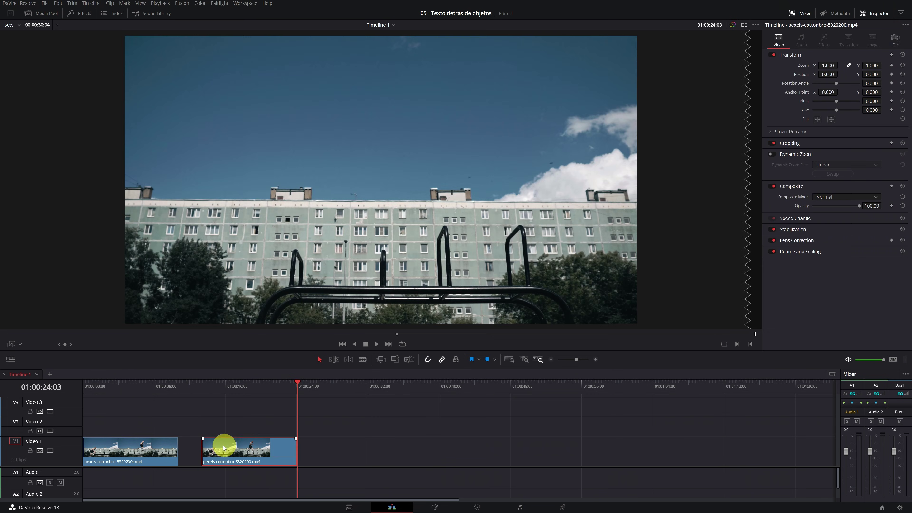
# Step: On the Color page, draw a Magic Mask stroke over the jumping man's head, torso, arms, legs and shoes in the first clip
pyautogui.click(142, 450)
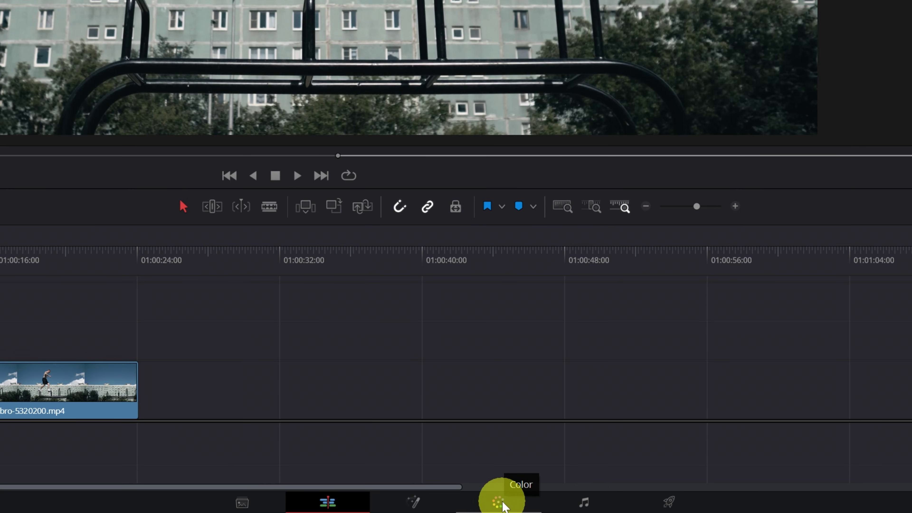
pyautogui.click(502, 504)
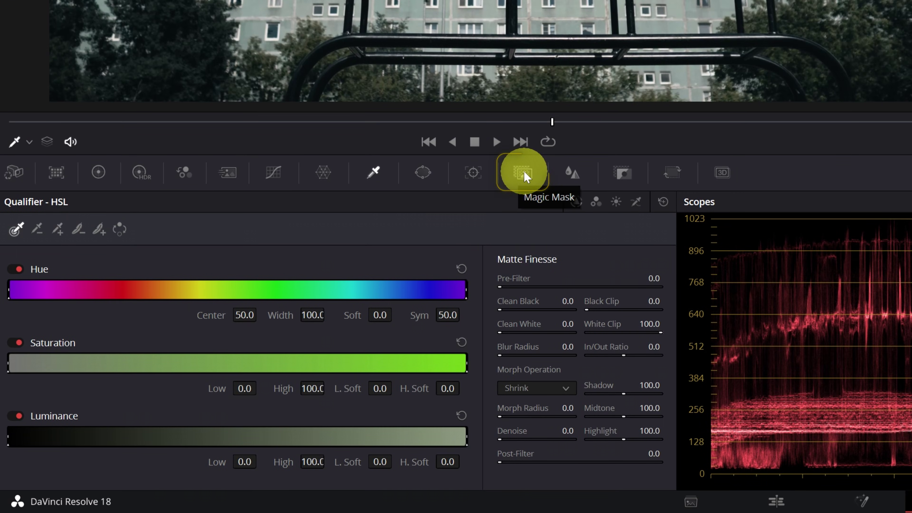
pyautogui.click(522, 172)
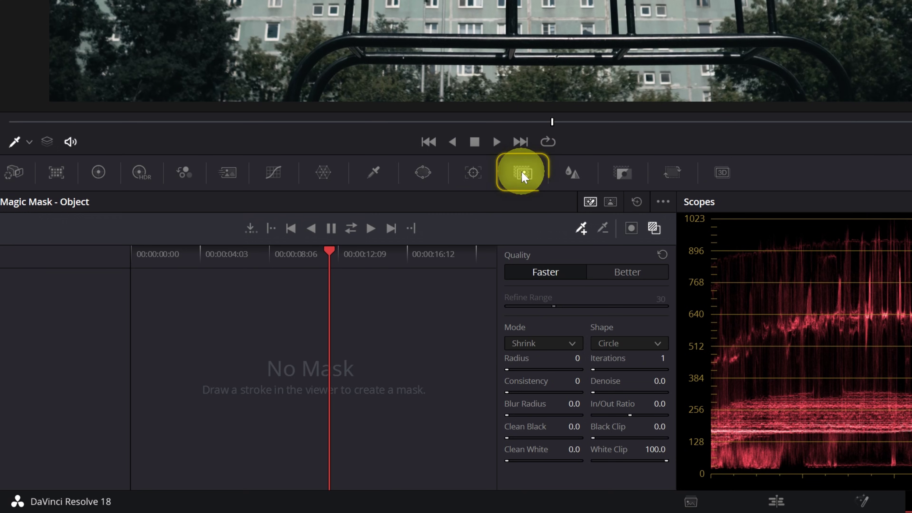
pyautogui.click(29, 143)
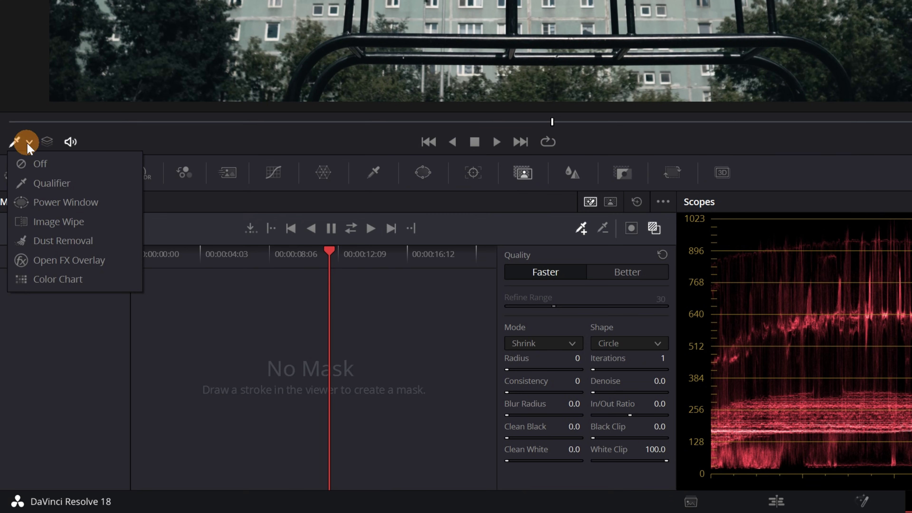
pyautogui.click(58, 185)
pyautogui.click(581, 229)
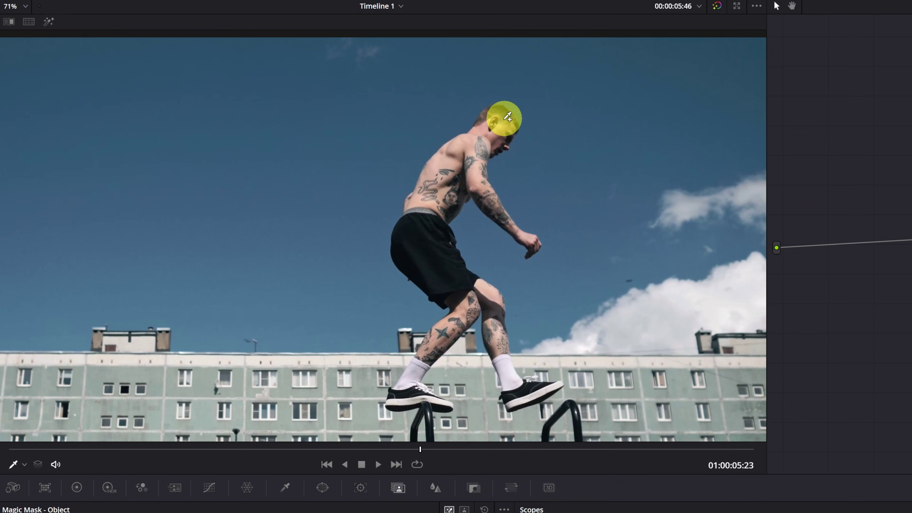
pyautogui.moveTo(501, 114); pyautogui.dragTo(491, 124)
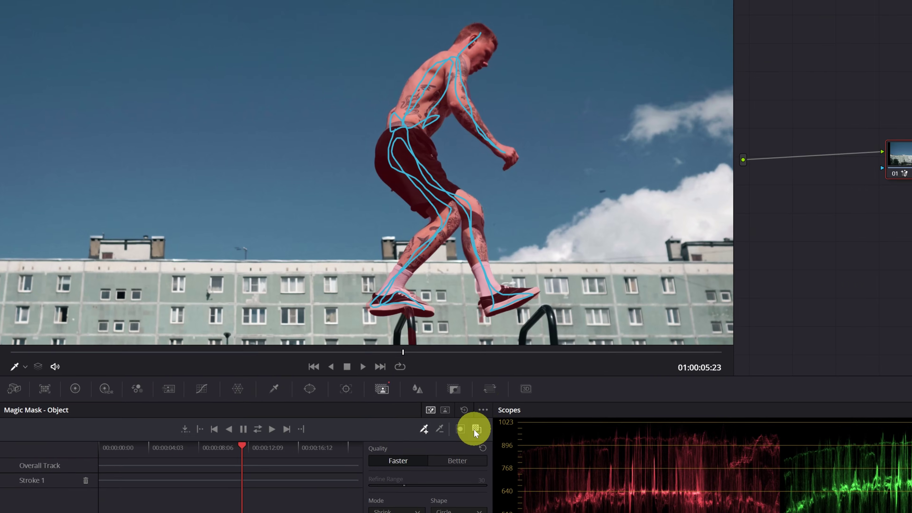
# Step: Toggle the mask overlay off and on to check the man's selection, and set the Magic Mask quality to Better
pyautogui.click(485, 432)
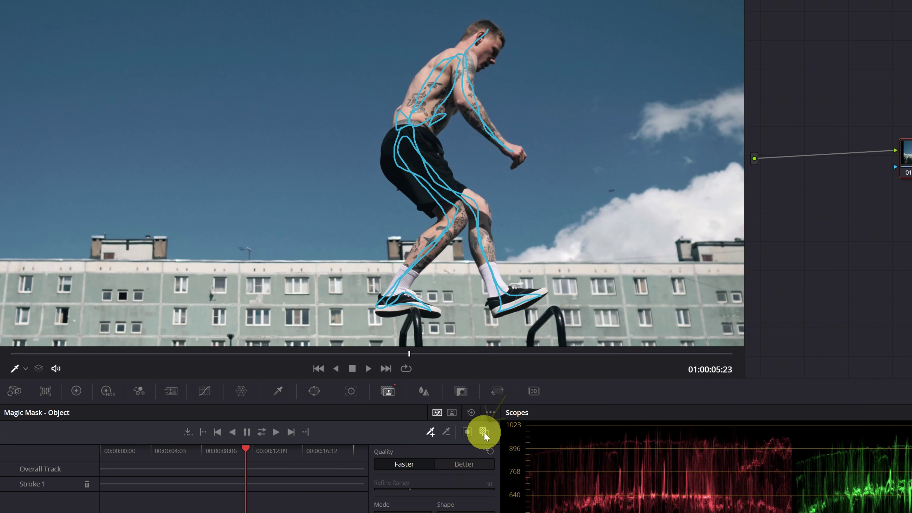
pyautogui.click(485, 432)
pyautogui.click(484, 433)
pyautogui.click(484, 432)
pyautogui.click(485, 433)
pyautogui.click(484, 432)
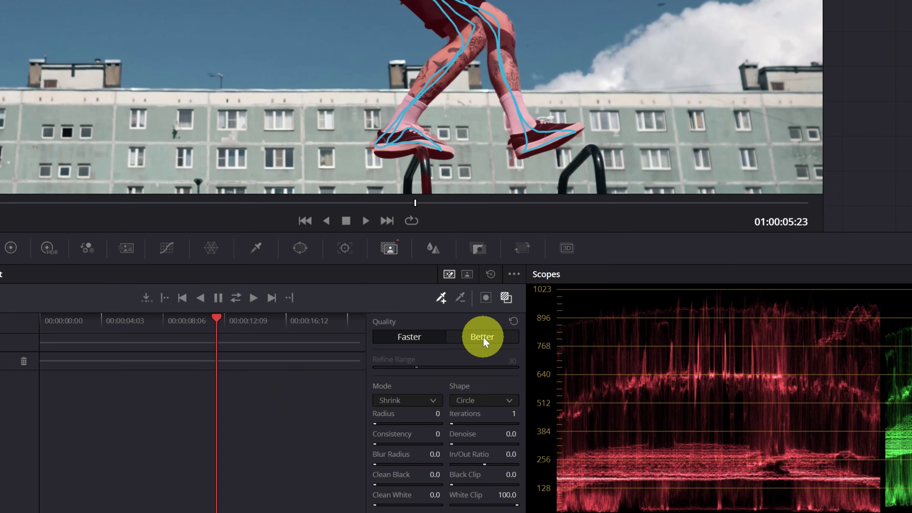
pyautogui.click(317, 393)
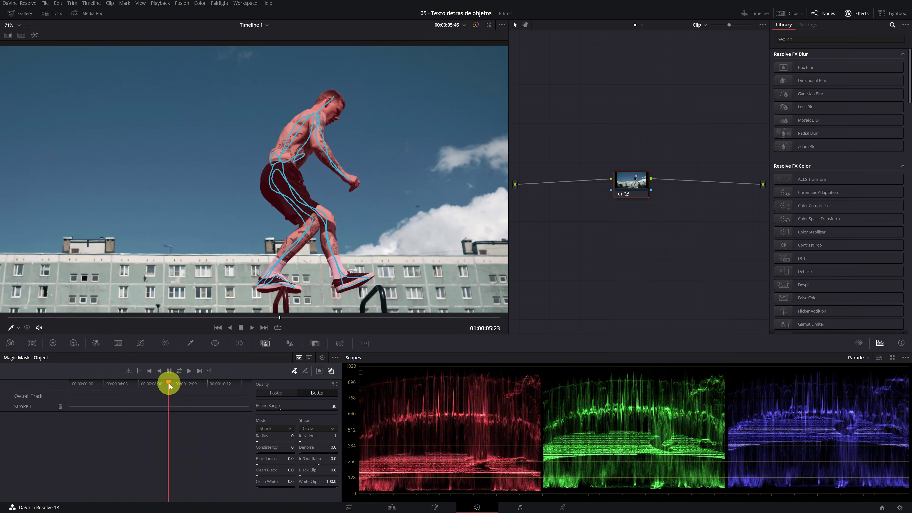
# Step: Track the man's mask forward and backward from the frame where the stroke was drawn, and review it across the clip
pyautogui.moveTo(170, 386); pyautogui.dragTo(163, 385)
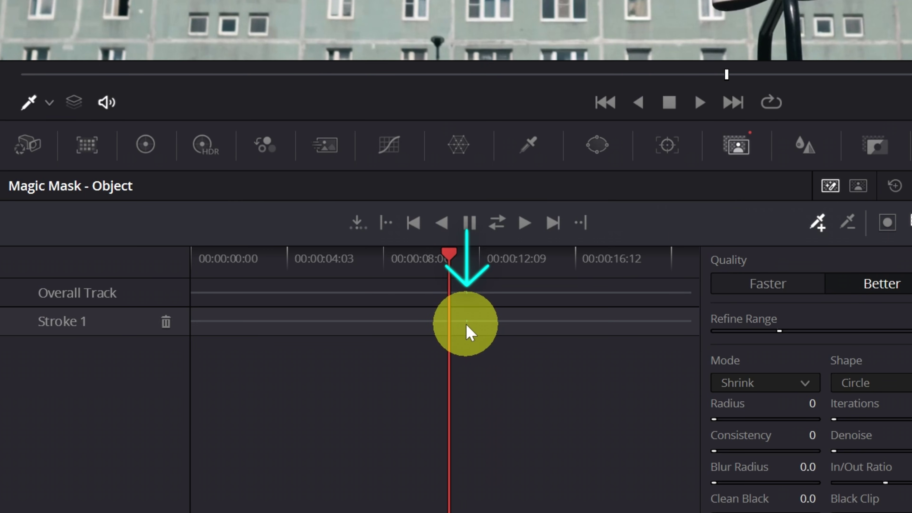
pyautogui.click(450, 253)
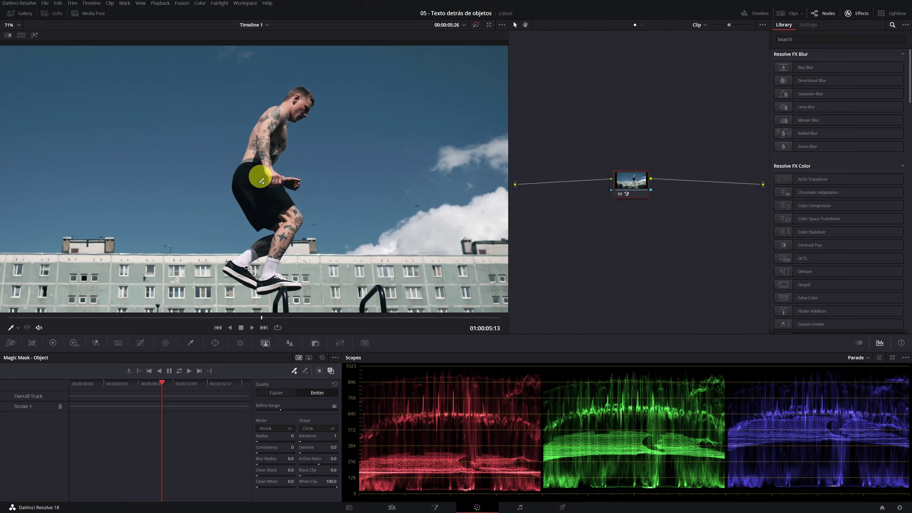
pyautogui.moveTo(164, 383); pyautogui.dragTo(170, 384)
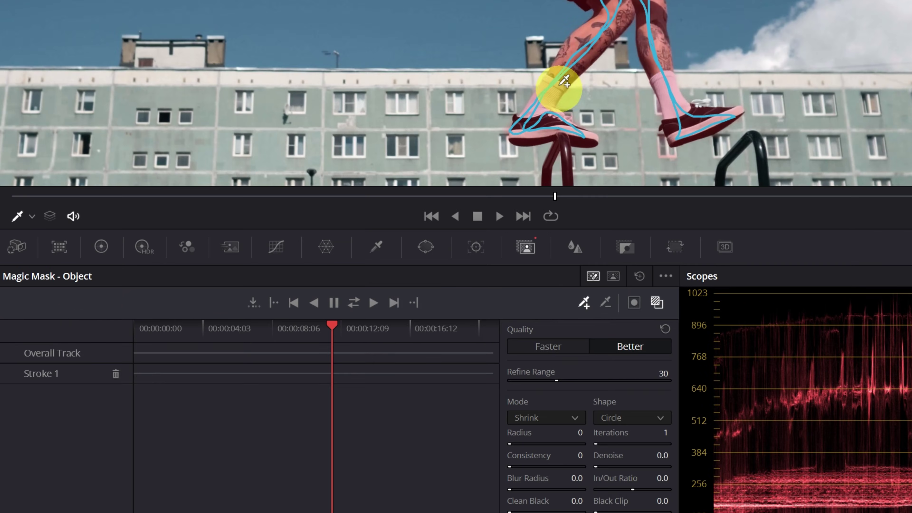
pyautogui.click(353, 303)
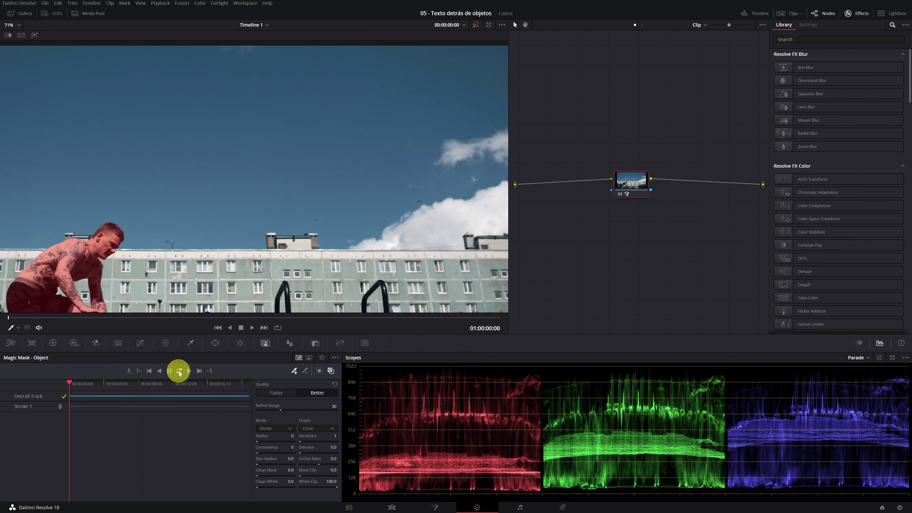
pyautogui.press('space')
pyautogui.scroll(2, 279, 214)
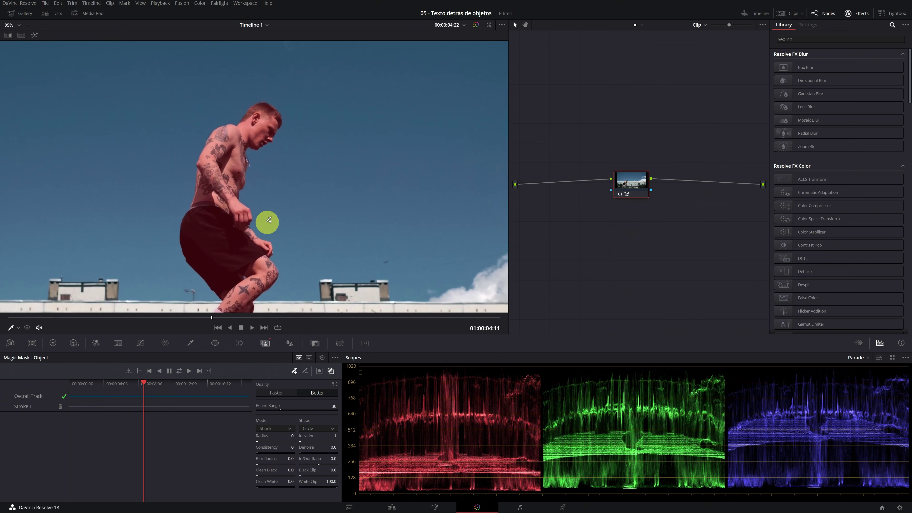
pyautogui.moveTo(61, 320); pyautogui.dragTo(220, 218)
pyautogui.scroll(-3, 226, 218)
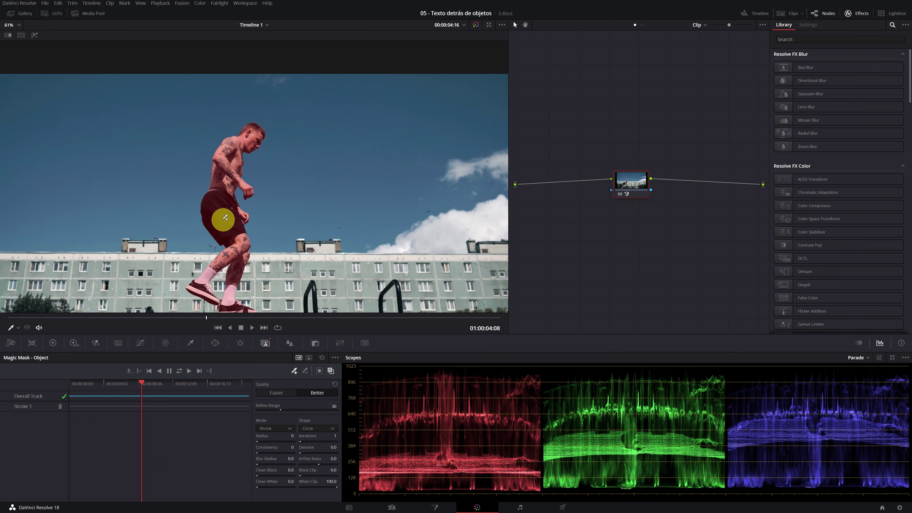
# Step: Connect node 01's alpha output to a new alpha output and turn off the mask overlay to check the isolated man
pyautogui.rightClick(633, 257)
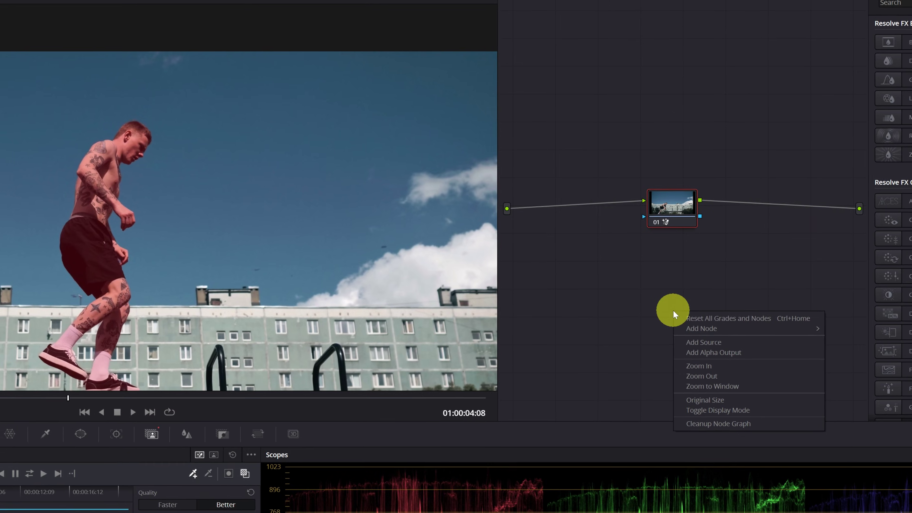
pyautogui.click(720, 354)
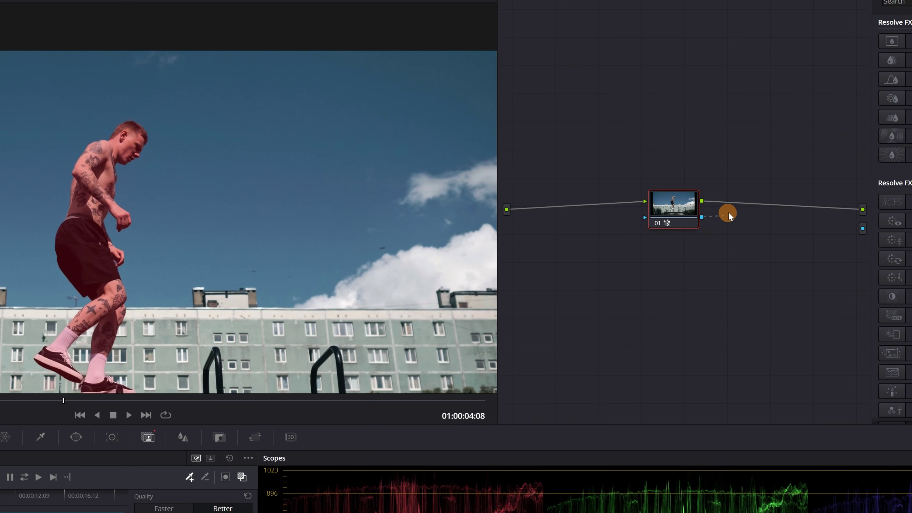
pyautogui.moveTo(864, 227); pyautogui.dragTo(864, 228)
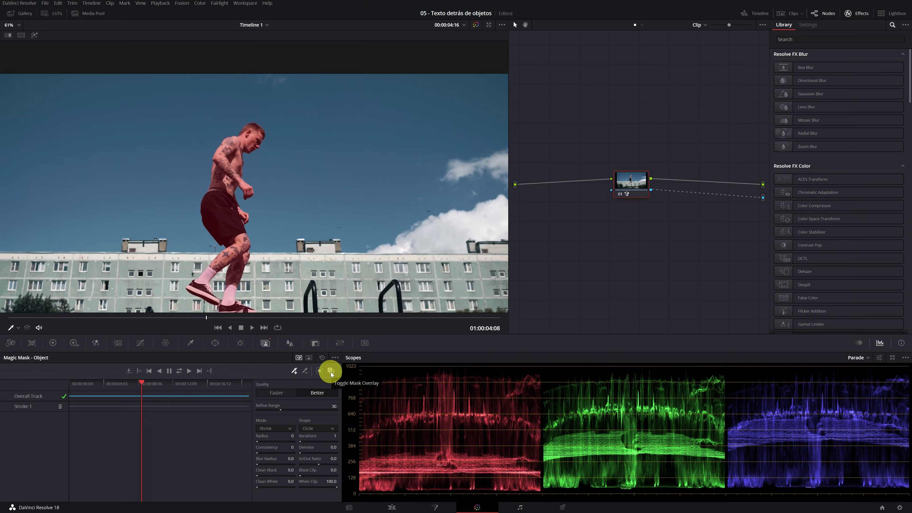
pyautogui.click(330, 372)
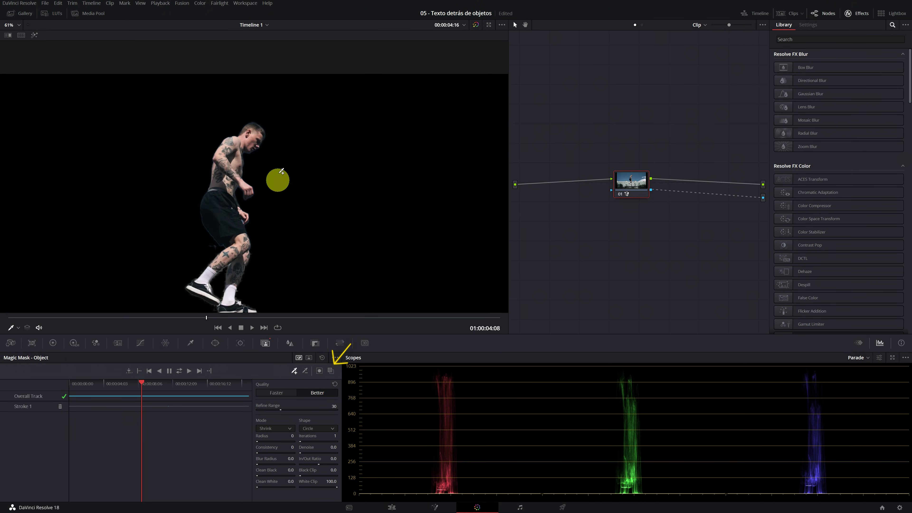
pyautogui.moveTo(61, 321); pyautogui.dragTo(209, 318)
pyautogui.click(359, 482)
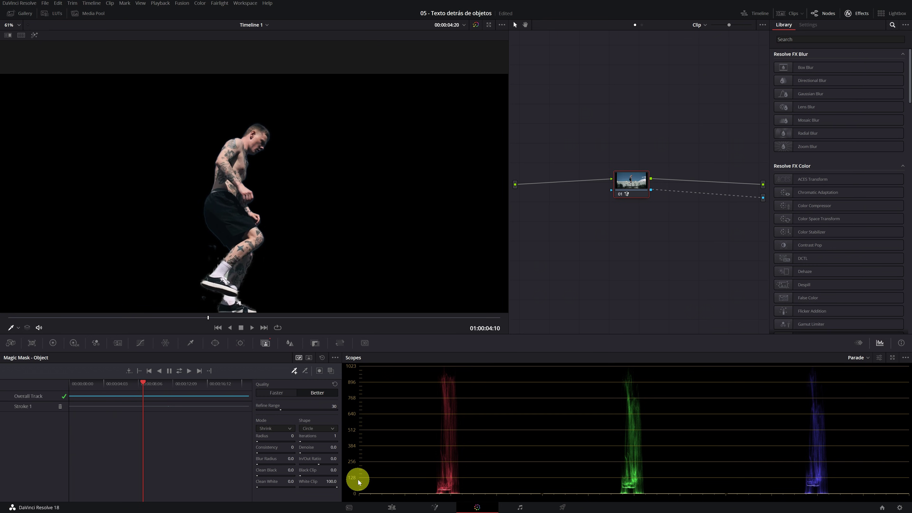
# Step: On the Edit page, move the masked jumping-man clip to Video 3 and place the unmasked clip beneath it at the start of Video 1
pyautogui.click(391, 508)
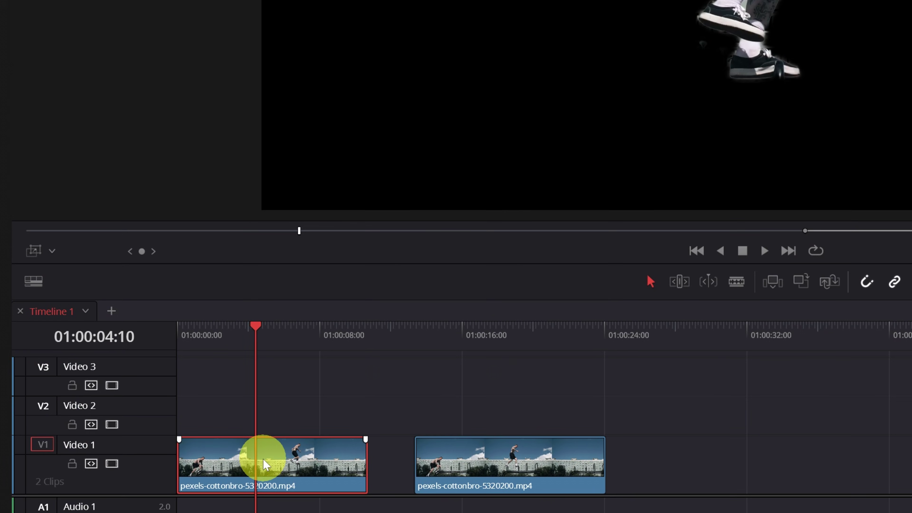
pyautogui.moveTo(264, 462); pyautogui.dragTo(253, 388)
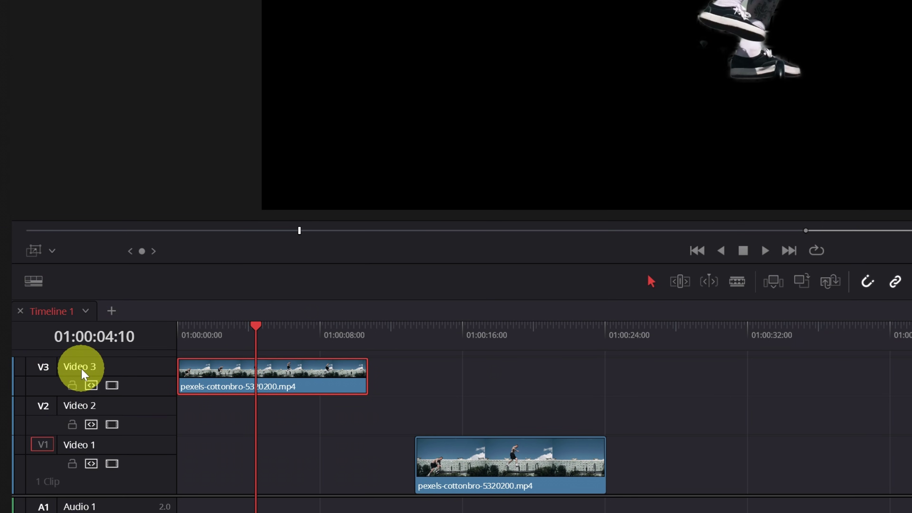
pyautogui.click(503, 463)
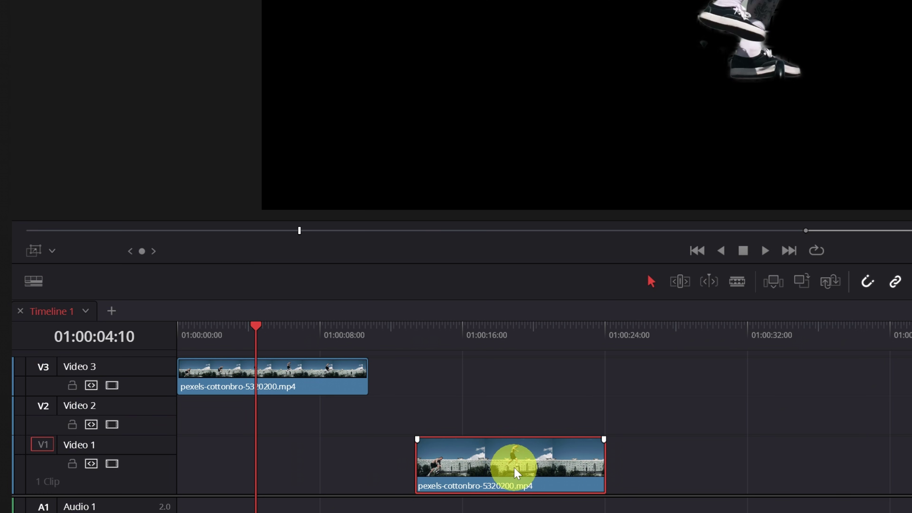
pyautogui.moveTo(510, 467); pyautogui.dragTo(264, 470)
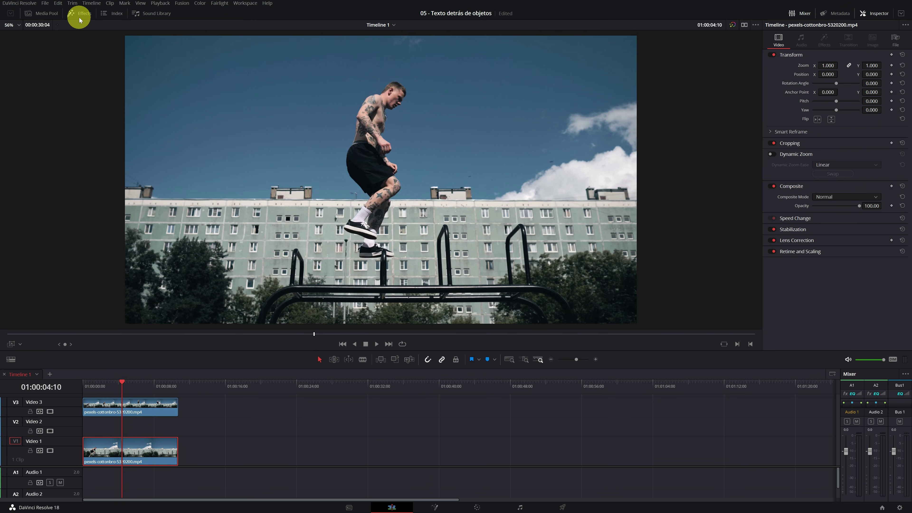
# Step: Add a basic Text title on Video 2 between the two clips and extend it to match their full length
pyautogui.click(80, 18)
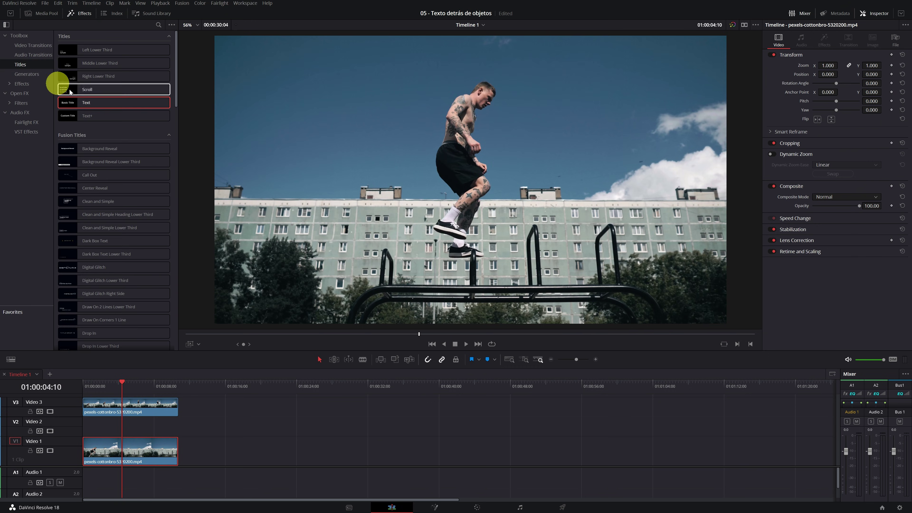
pyautogui.click(90, 104)
pyautogui.moveTo(91, 105); pyautogui.dragTo(84, 429)
pyautogui.moveTo(149, 425); pyautogui.dragTo(171, 425)
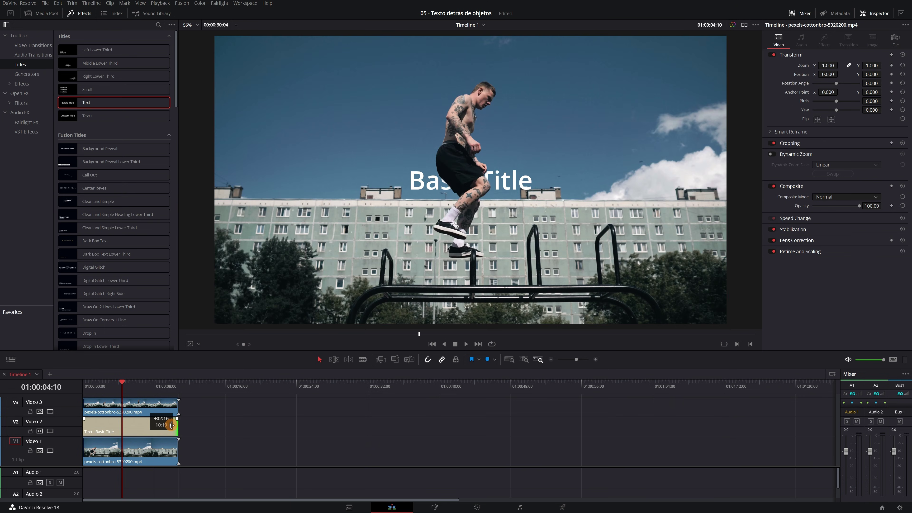
# Step: Replace the title's default text on Video 2 with EXTREME SPORTS
pyautogui.click(137, 430)
pyautogui.click(804, 86)
pyautogui.hotkey('ctrl', 'a')
pyautogui.write('EXTREME SPORTS')
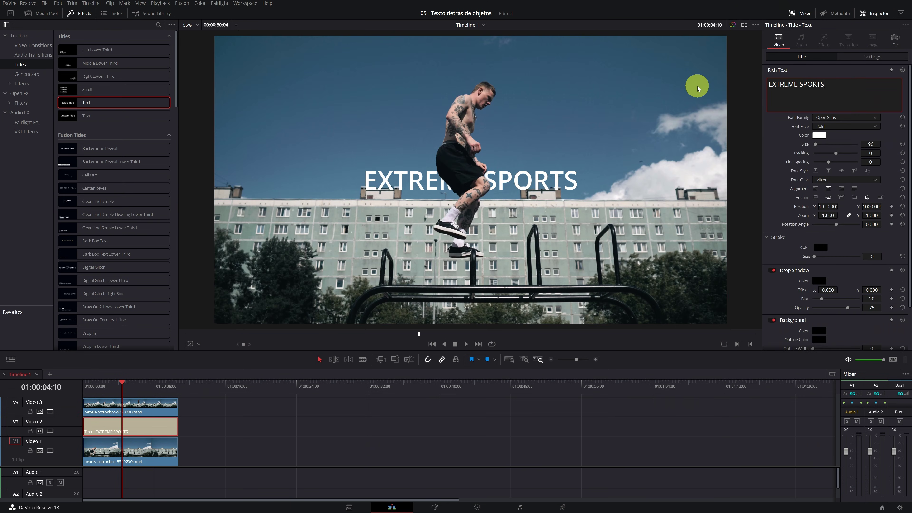
# Step: Set the title's font family to Impact and its text color to yellow
pyautogui.click(870, 117)
pyautogui.click(869, 117)
pyautogui.click(820, 135)
pyautogui.click(330, 259)
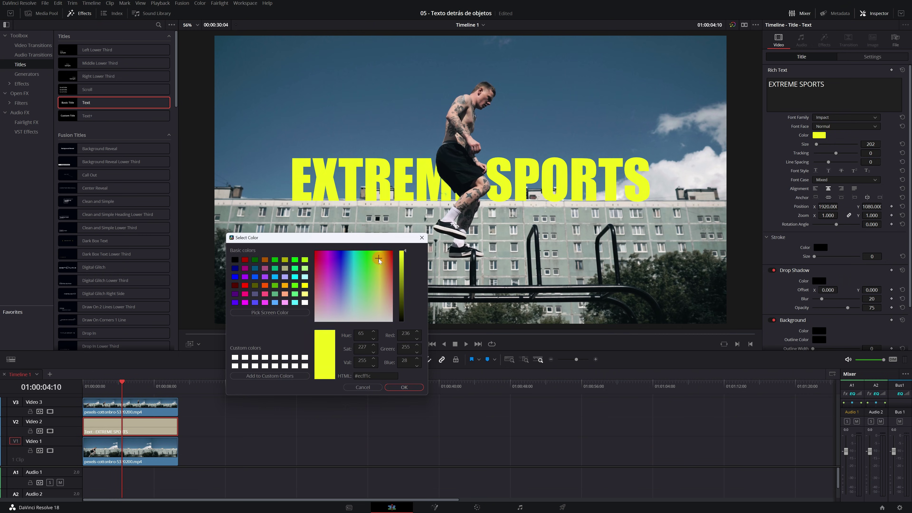
pyautogui.click(395, 372)
# Step: Enlarge the title to size 265 across the sky and shorten its text to EXTREME SPORT
pyautogui.moveTo(871, 145); pyautogui.dragTo(876, 144)
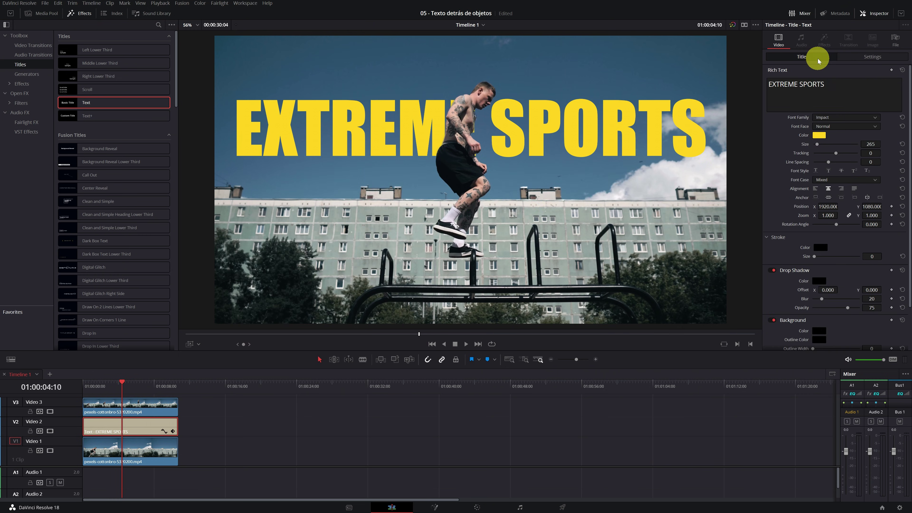
pyautogui.click(811, 89)
pyautogui.press('BackSpace')
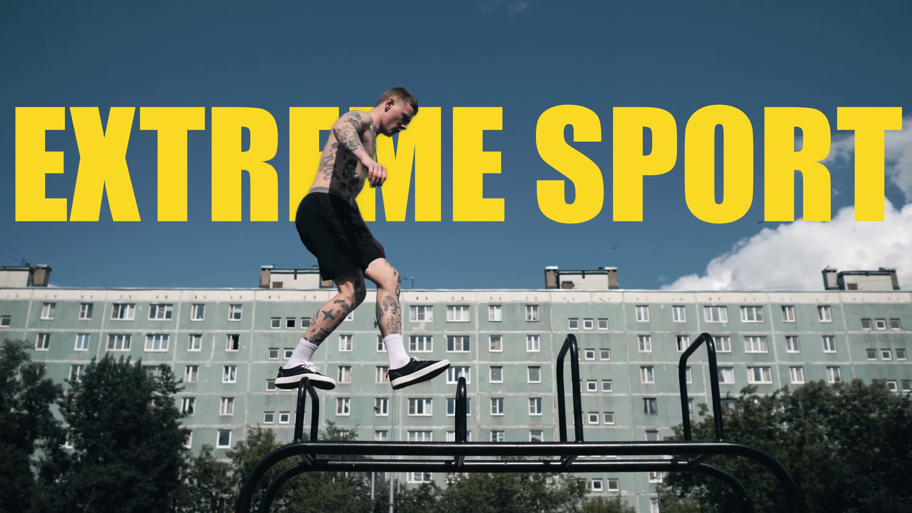